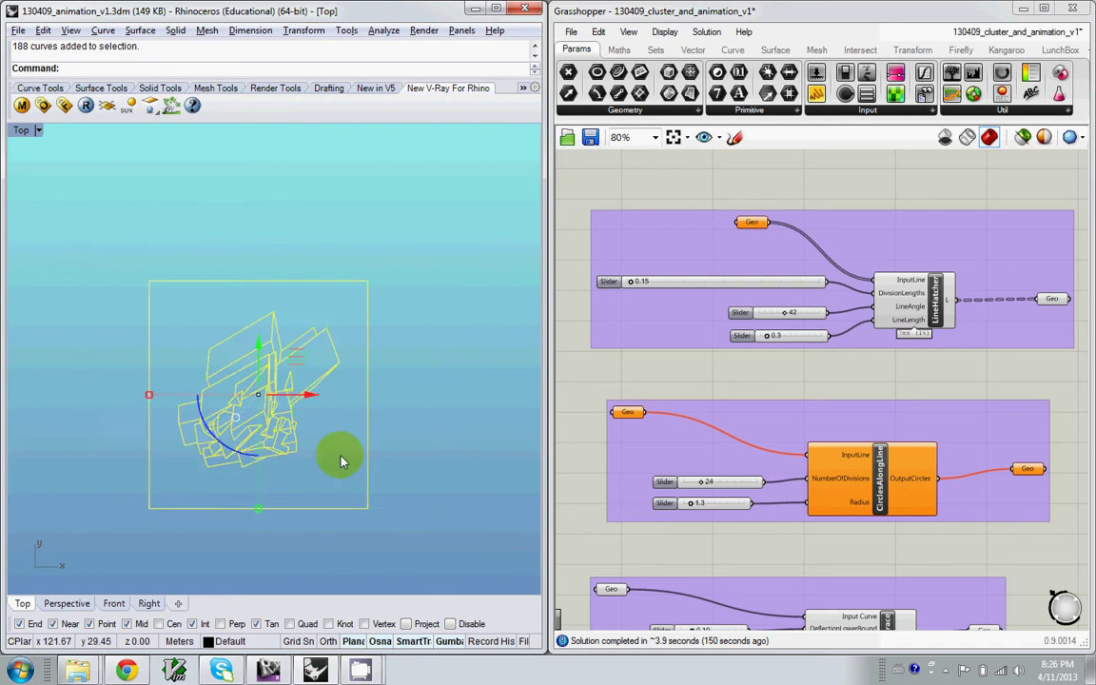
Run Curve Boolean on the selected linework and pick regions to keep in the figure's lower-left, central and upper-left parts.
type("cb")
key("Return")
scroll(309, 409, "up", 5)
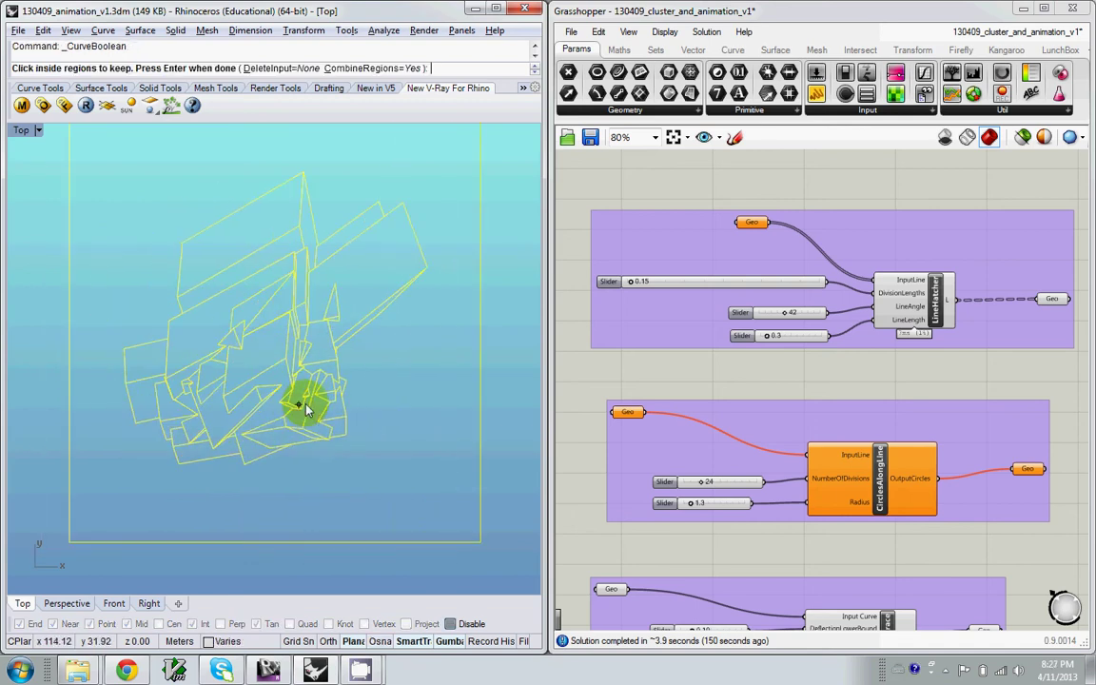
left_click(110, 397)
left_click(180, 405)
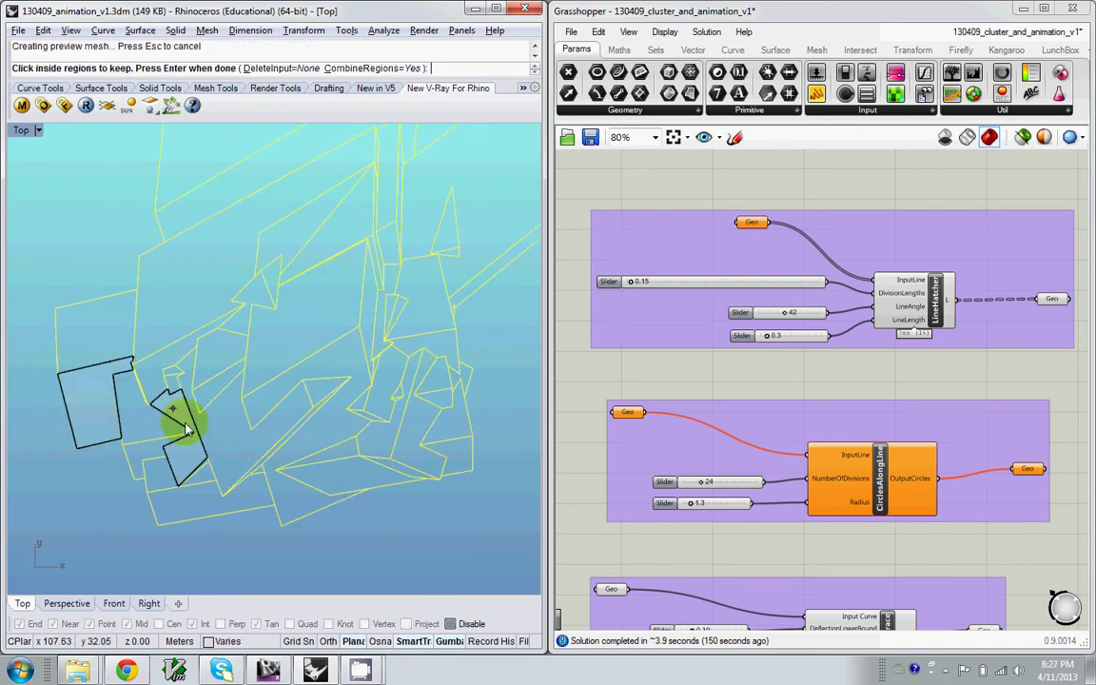
left_click(225, 433)
left_click(257, 357)
left_click(285, 304)
left_click(226, 207)
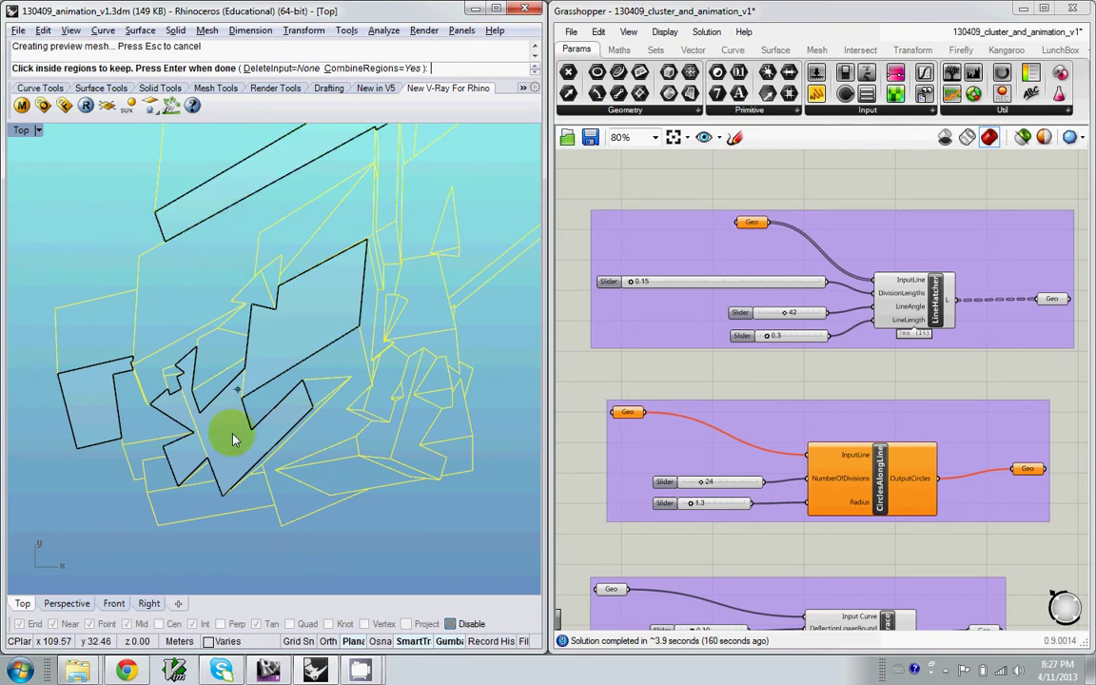
left_click(228, 453)
left_click(251, 501)
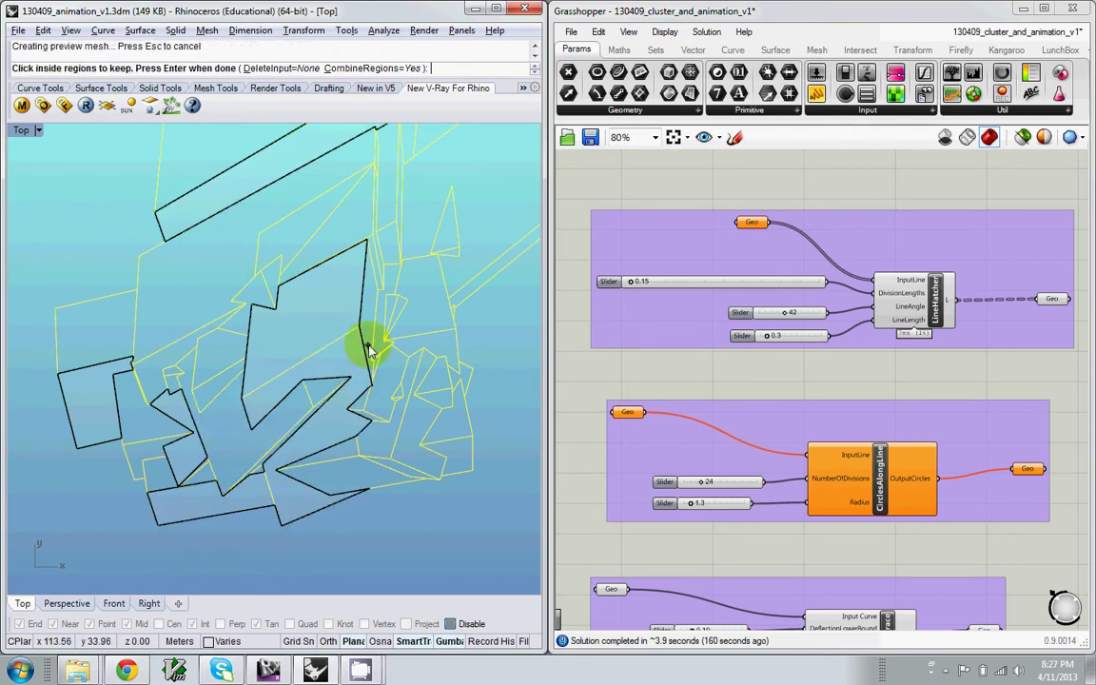
Add regions along the figure's right side and around its upper peak to the curve boolean.
right_click_drag(411, 361, 361, 416)
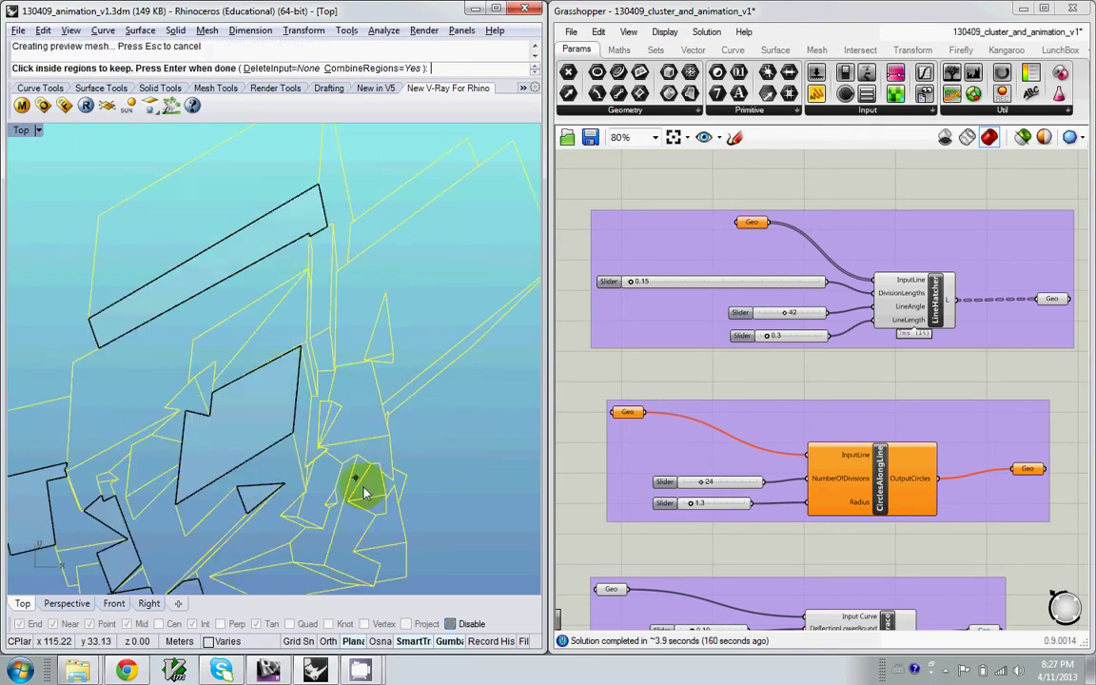
right_click_drag(407, 311, 361, 406)
left_click(305, 423)
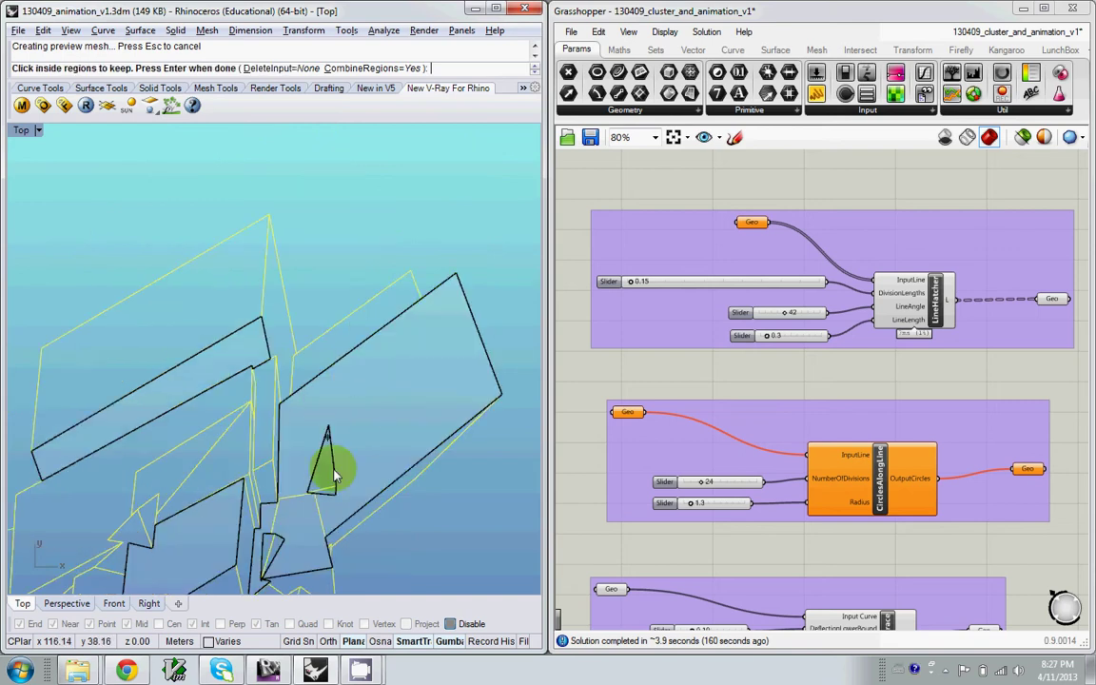
right_click_drag(299, 447, 309, 371)
left_click(307, 371)
scroll(289, 313, "up", 3)
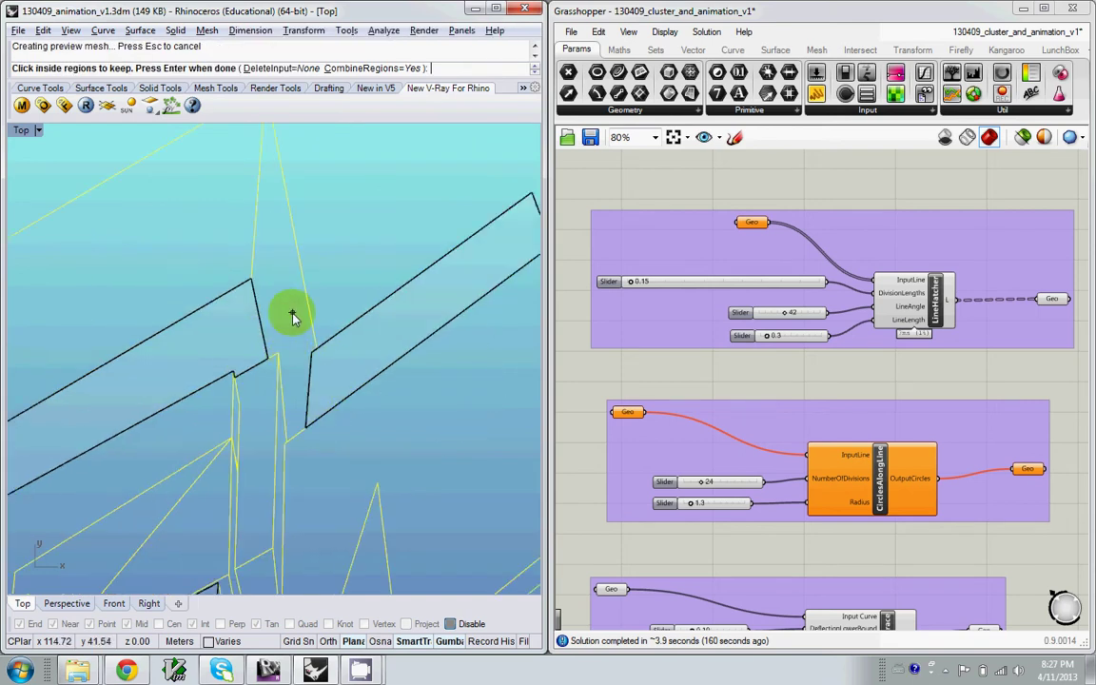
scroll(278, 306, "down", 8)
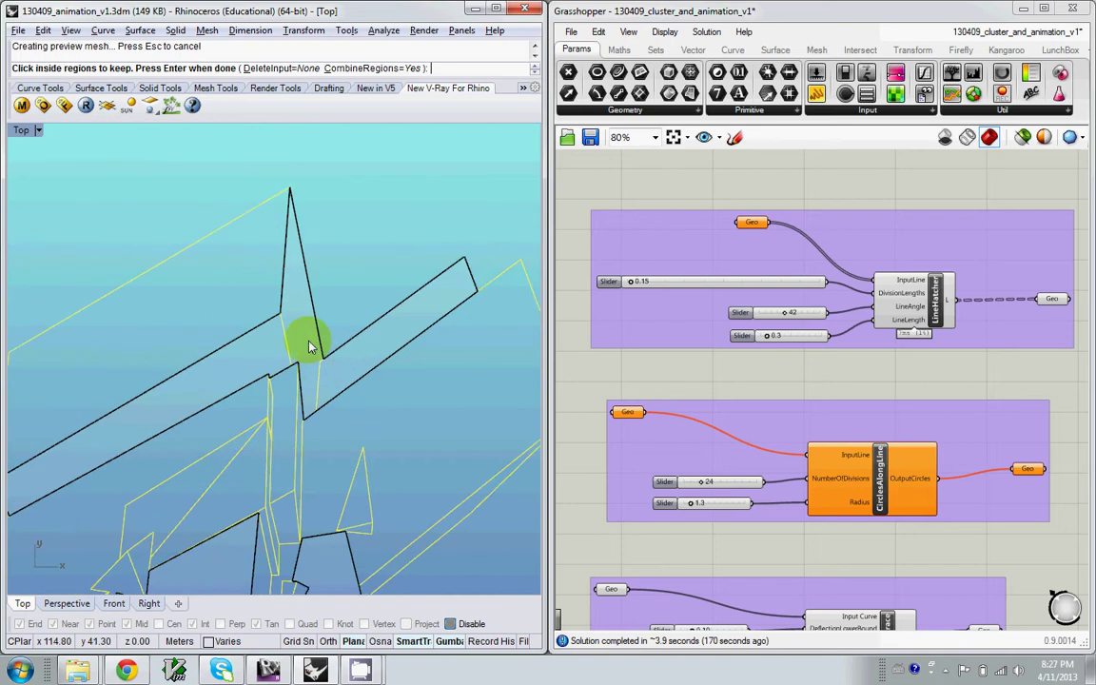
Include the area between the figure and its square frame, and complete the combined boolean outlines.
left_click(186, 265)
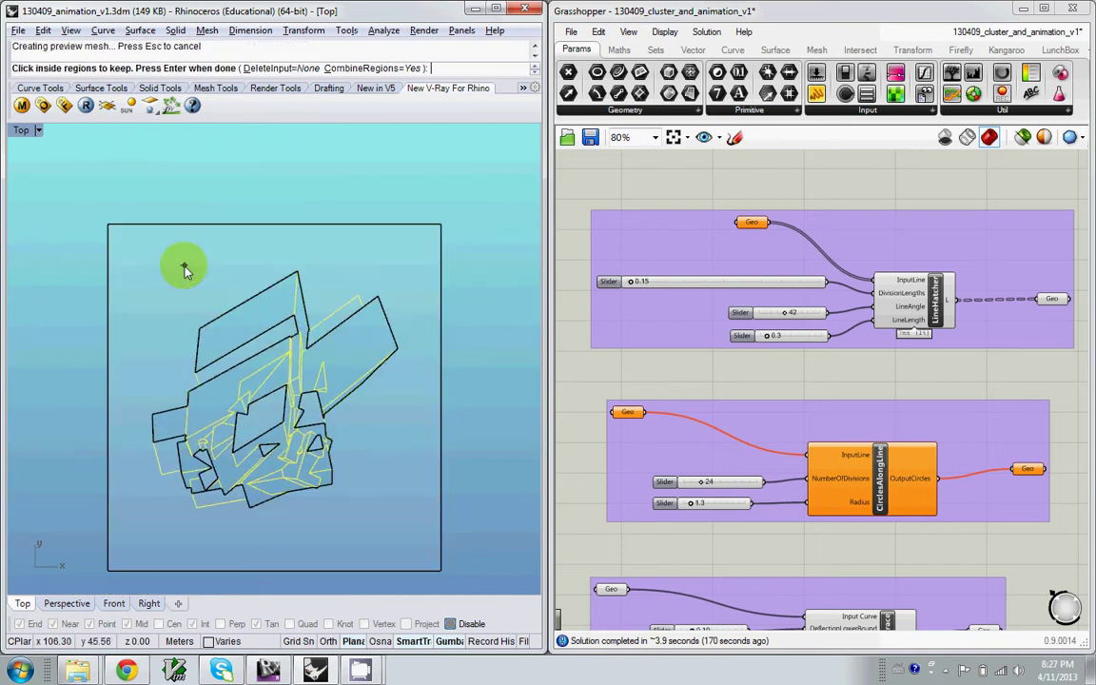
left_click(153, 380)
scroll(285, 428, "down", 3)
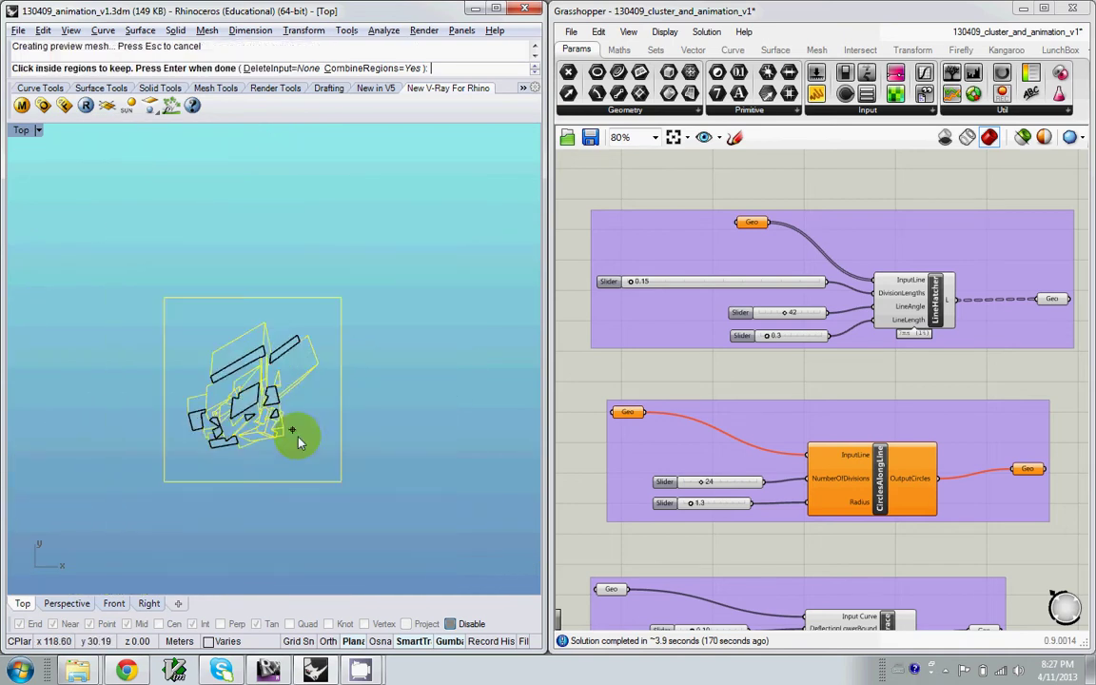
scroll(265, 438, "up", 3)
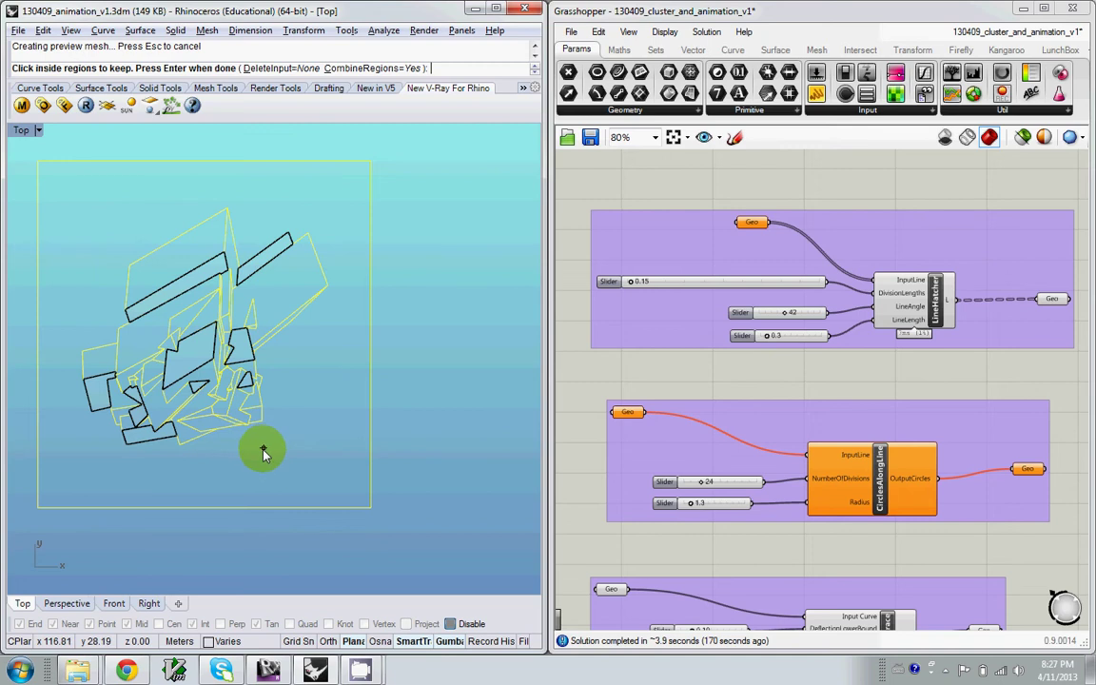
scroll(264, 453, "down", 1)
key("Return")
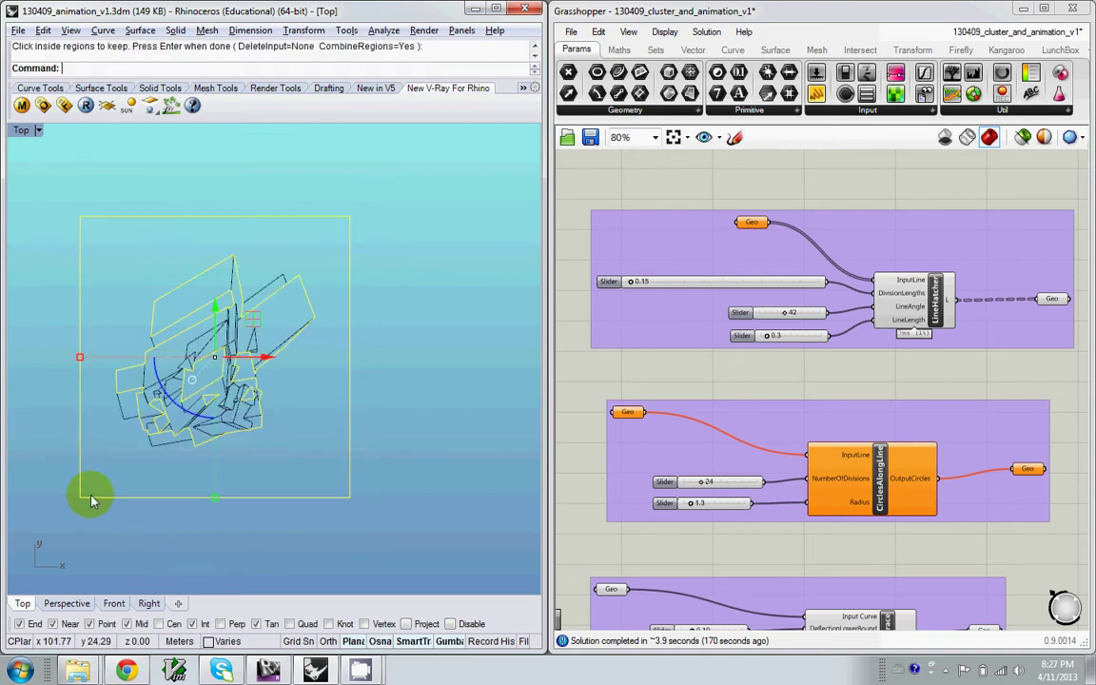
Move the boolean outlines one frame width to the right, from the frame's lower-left corner to its lower-right corner.
scroll(91, 498, "down", 3)
type("m")
key("Return")
left_click(87, 506)
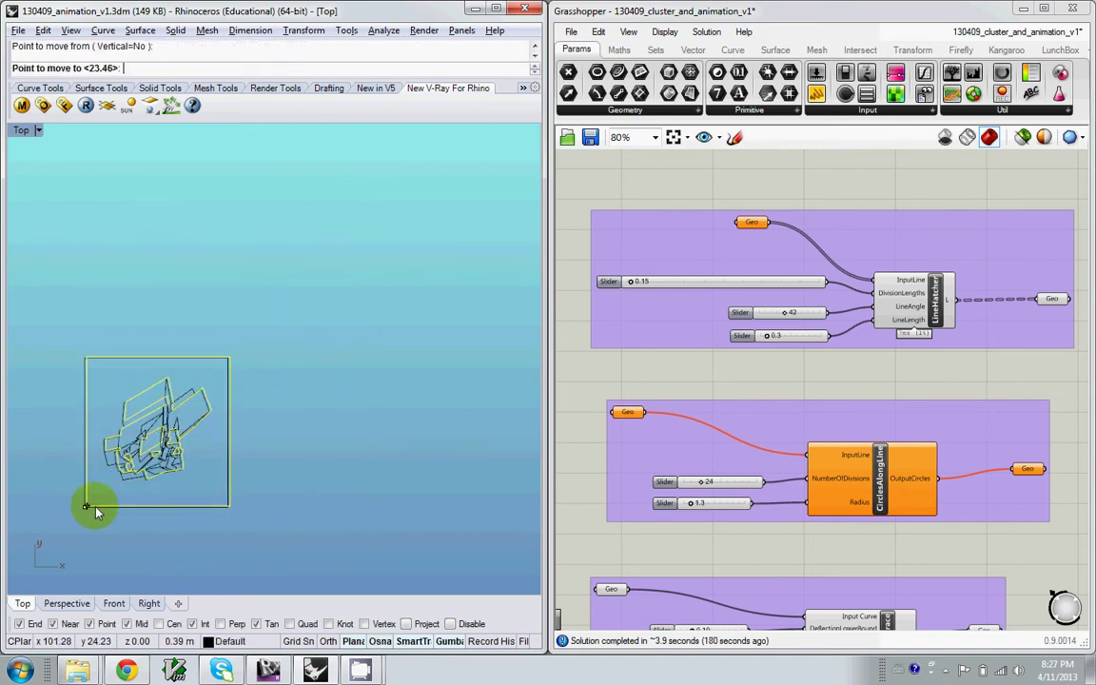
left_click(230, 506)
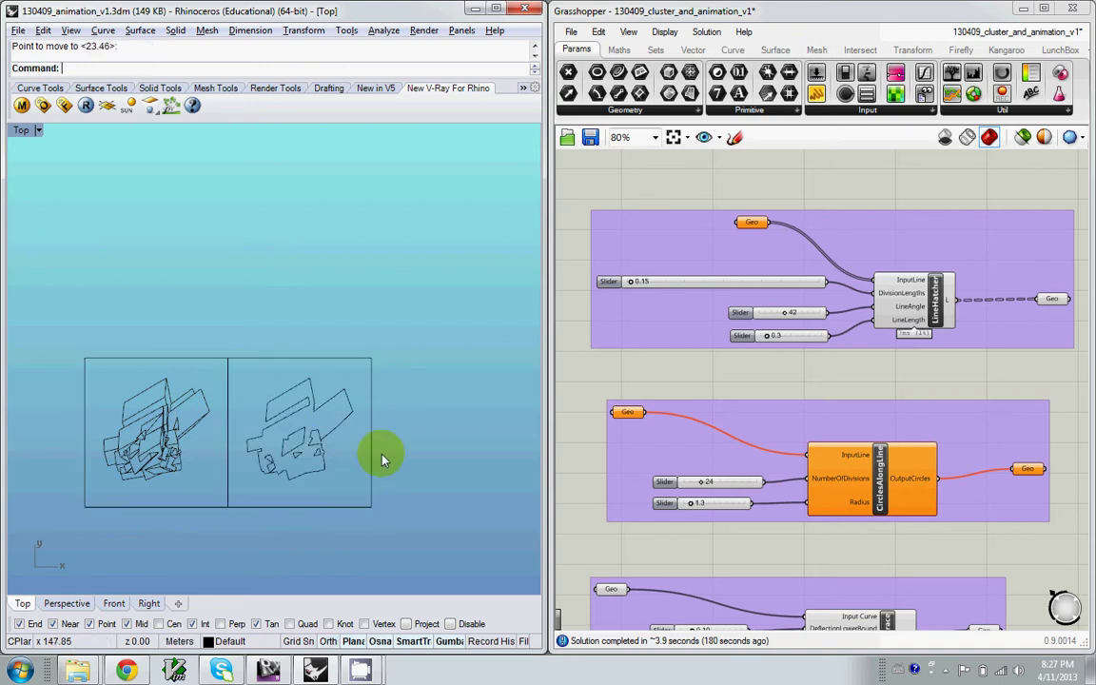
Create planar surfaces from the moved frame and figure outlines with PlanarSrf, and clear the selection.
left_click_drag(299, 515, 233, 537)
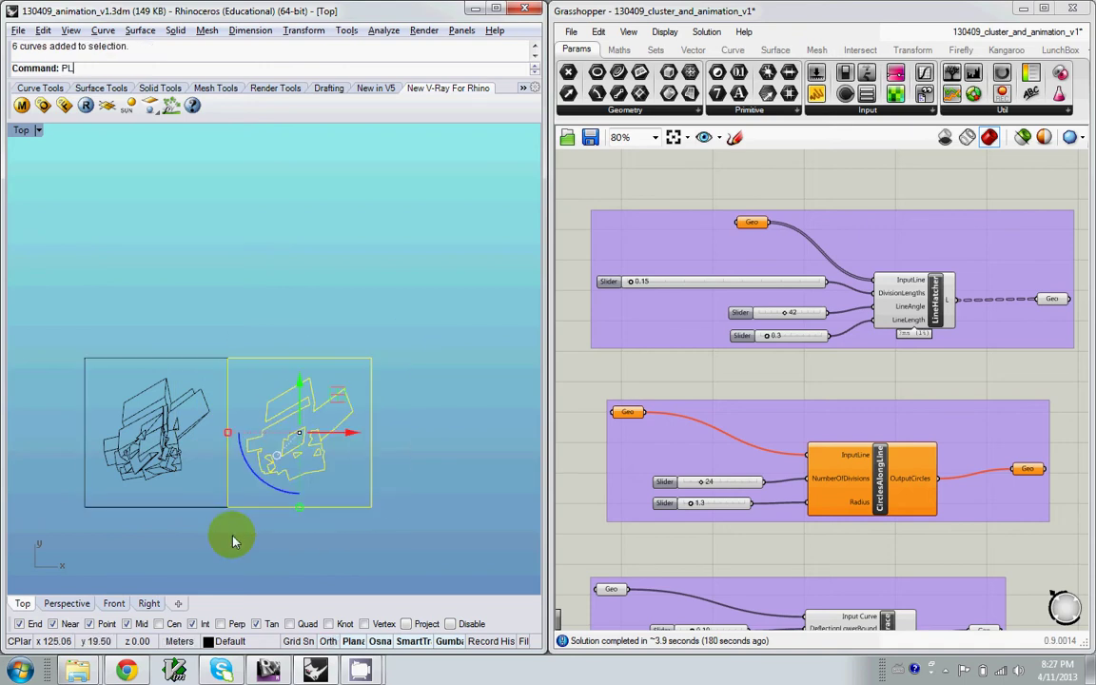
type("PlanarSrf")
key("Return")
scroll(285, 477, "up", 3)
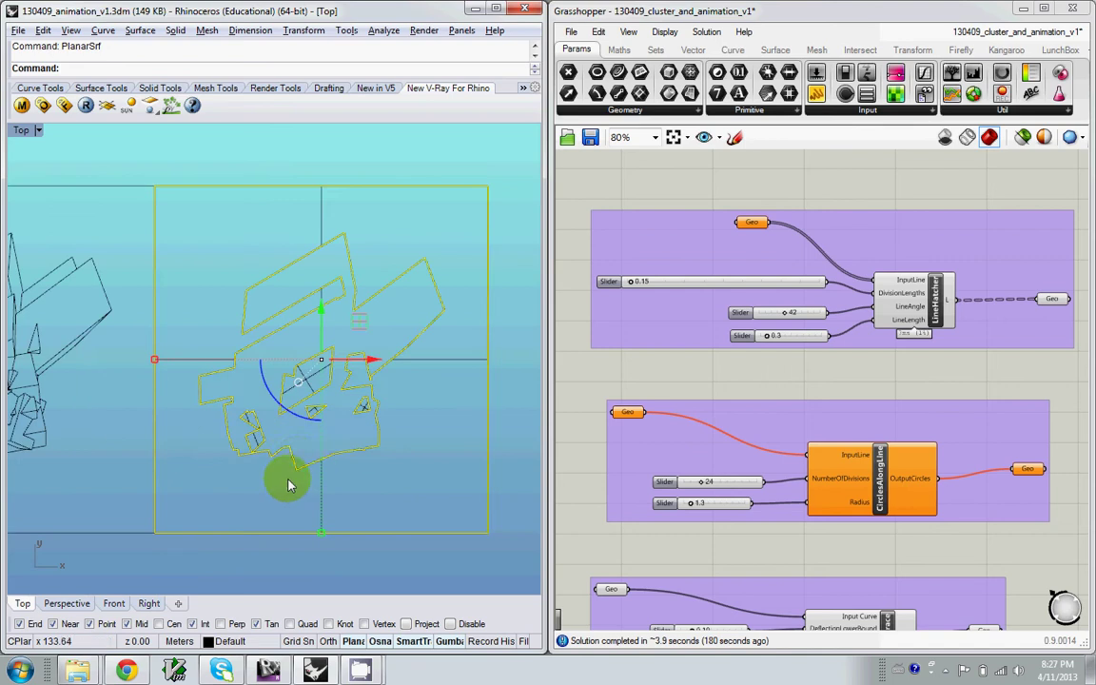
key("Escape")
Select the newly created surfaces with SelLast and move them one frame width to the right of their outlines.
type("S")
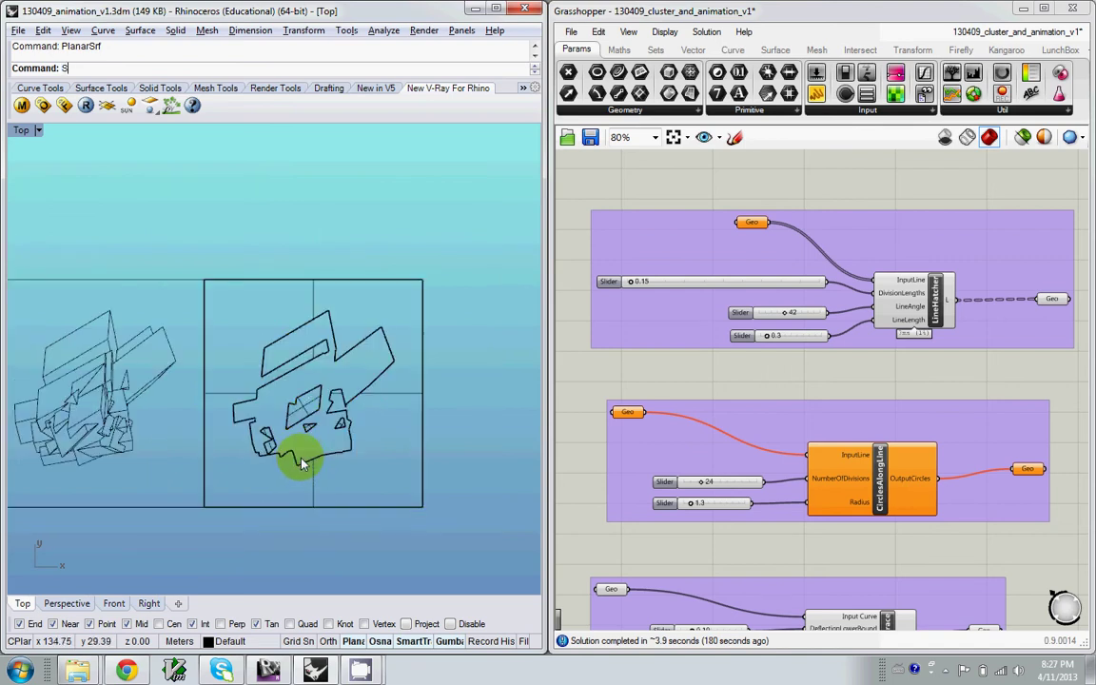
type("elLast")
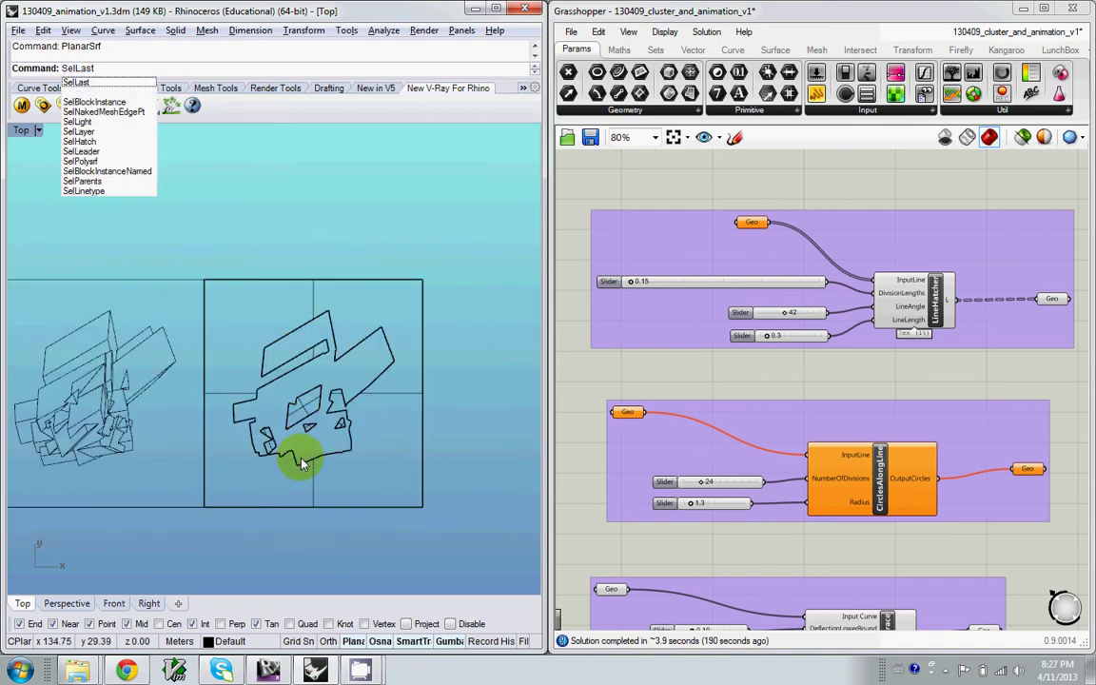
key("Return")
scroll(308, 463, "down", 3)
type("m")
key("Return")
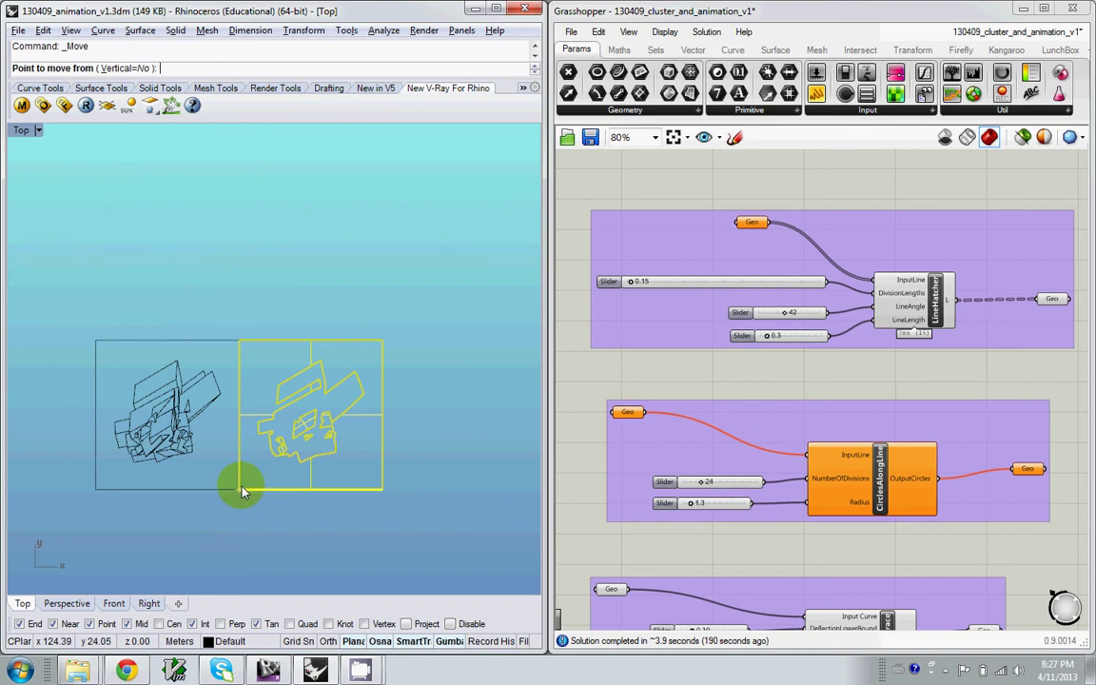
left_click(239, 489)
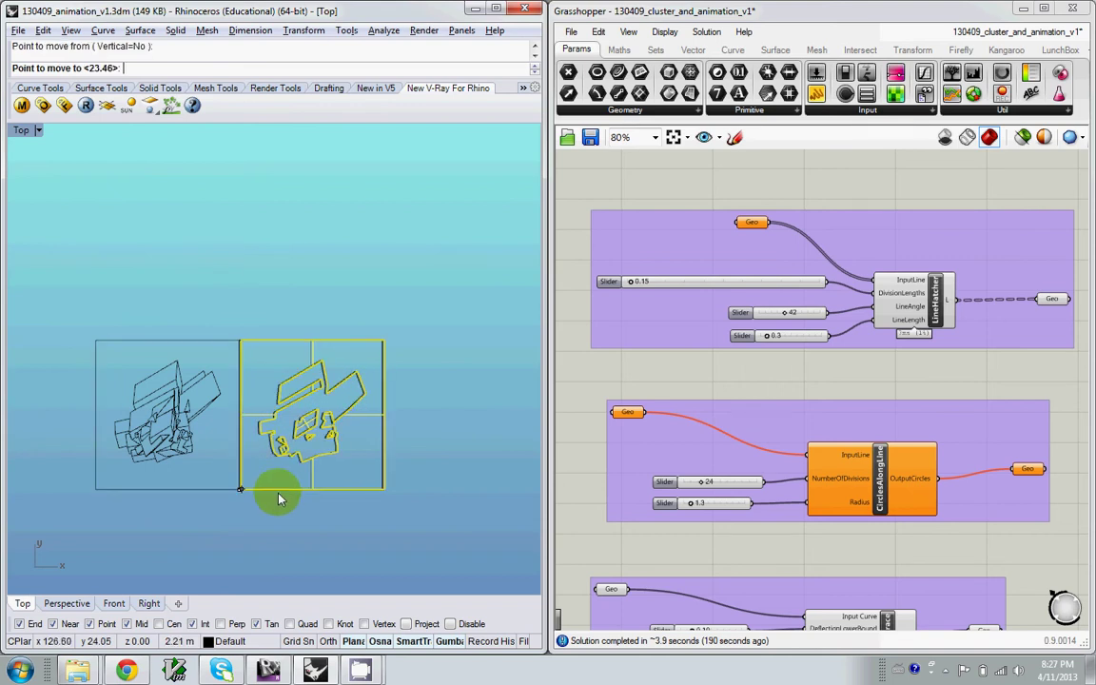
left_click(385, 496)
Try contouring the planar surfaces at a spacing of 2 m, with the direction running from below right to above the frame.
scroll(354, 505, "up", 3)
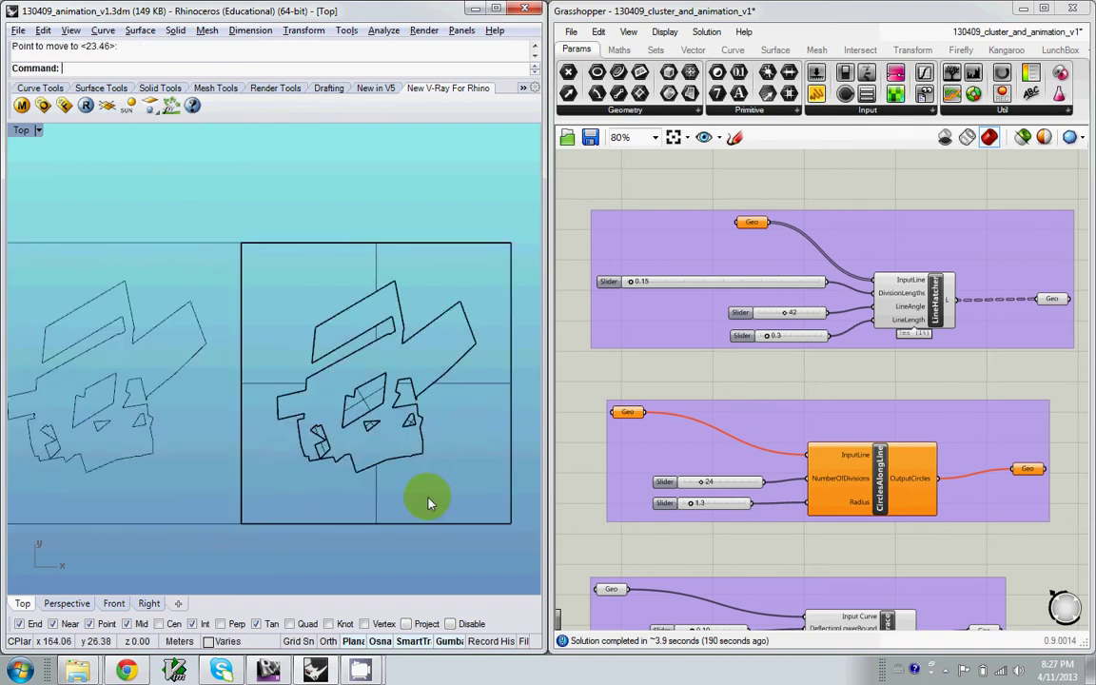
scroll(428, 501, "down", 1)
left_click(350, 359)
scroll(286, 316, "up", 3)
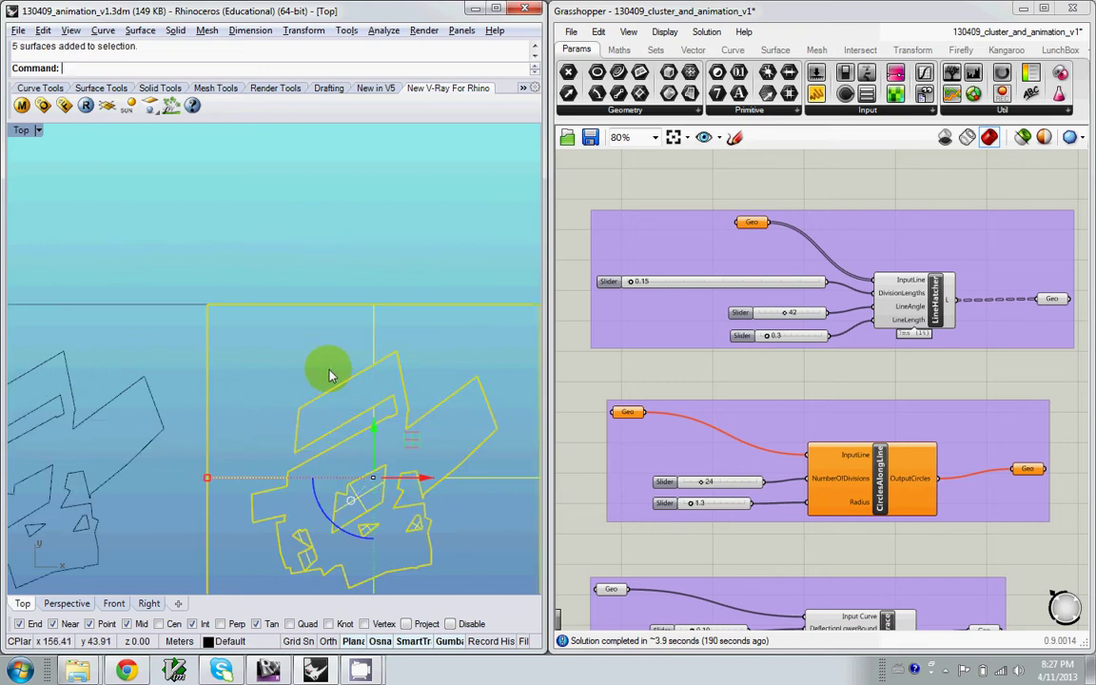
key("BackSpace")
key("BackSpace")
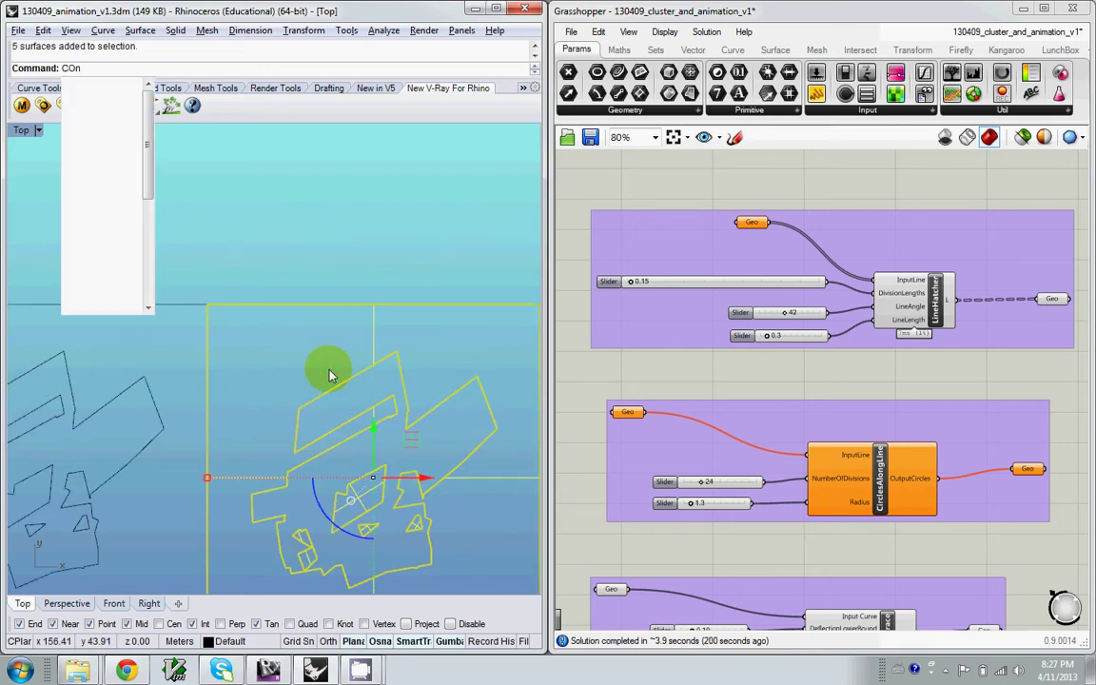
type("ontour")
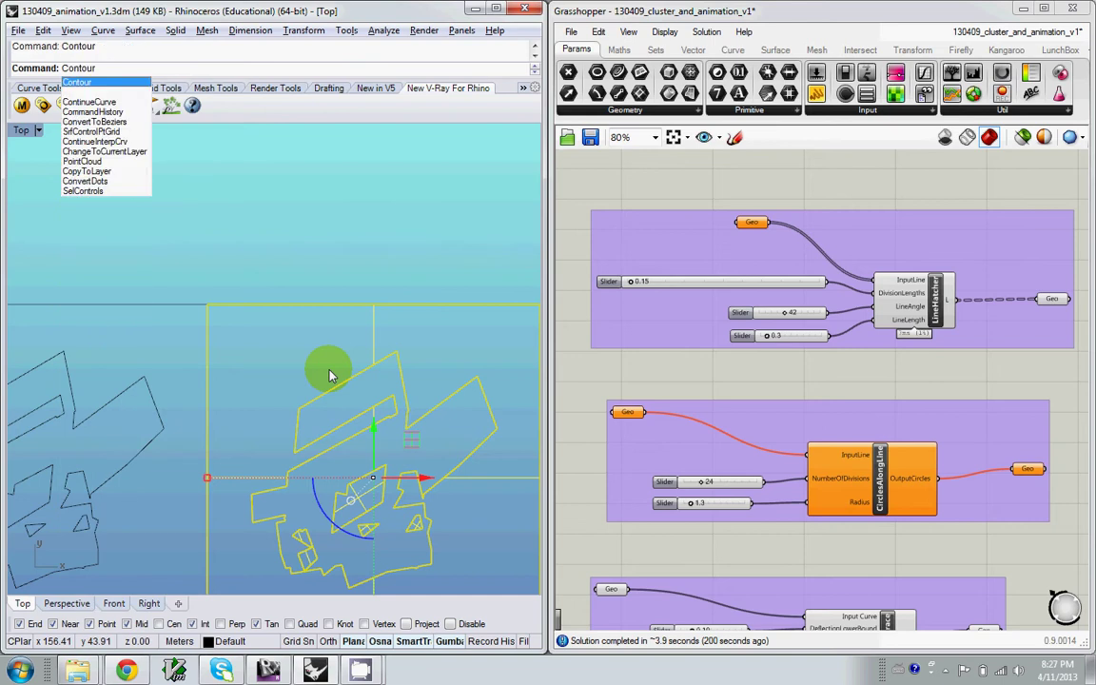
key("Return")
scroll(325, 369, "down", 5)
right_click_drag(342, 367, 371, 452)
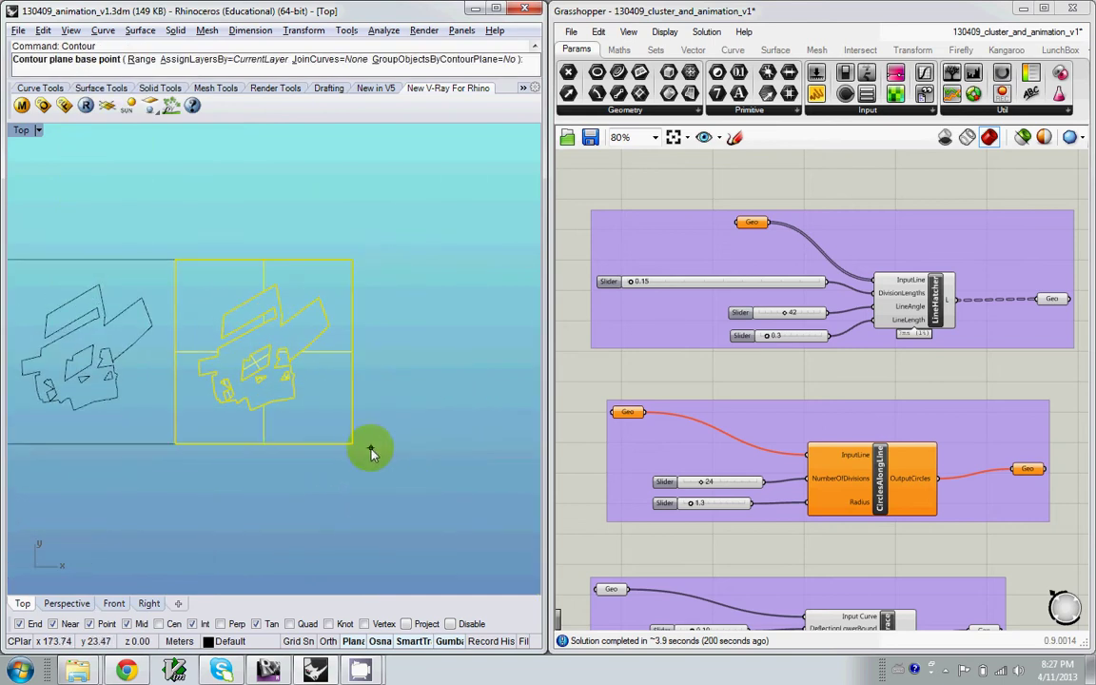
left_click(451, 511)
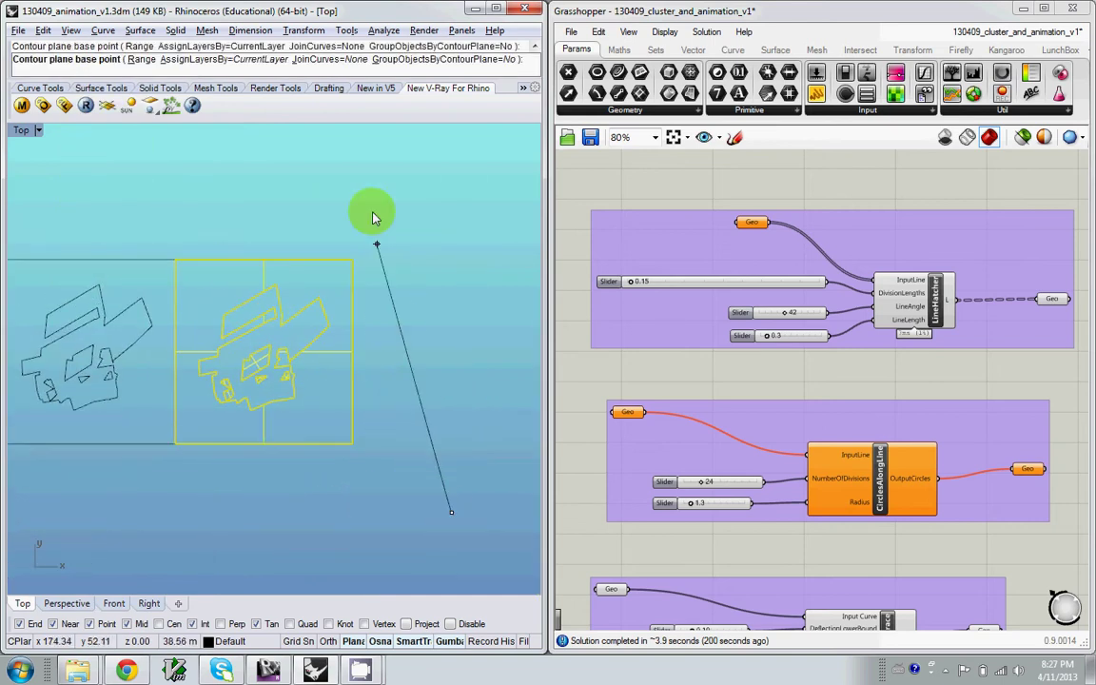
left_click(324, 152)
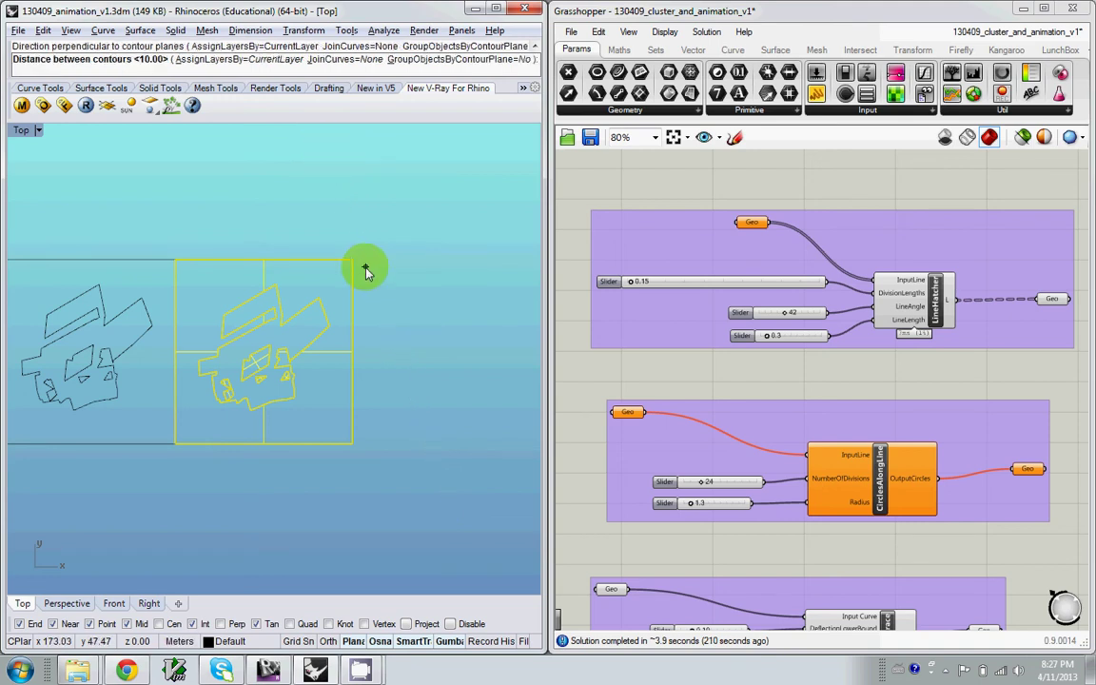
key("Return")
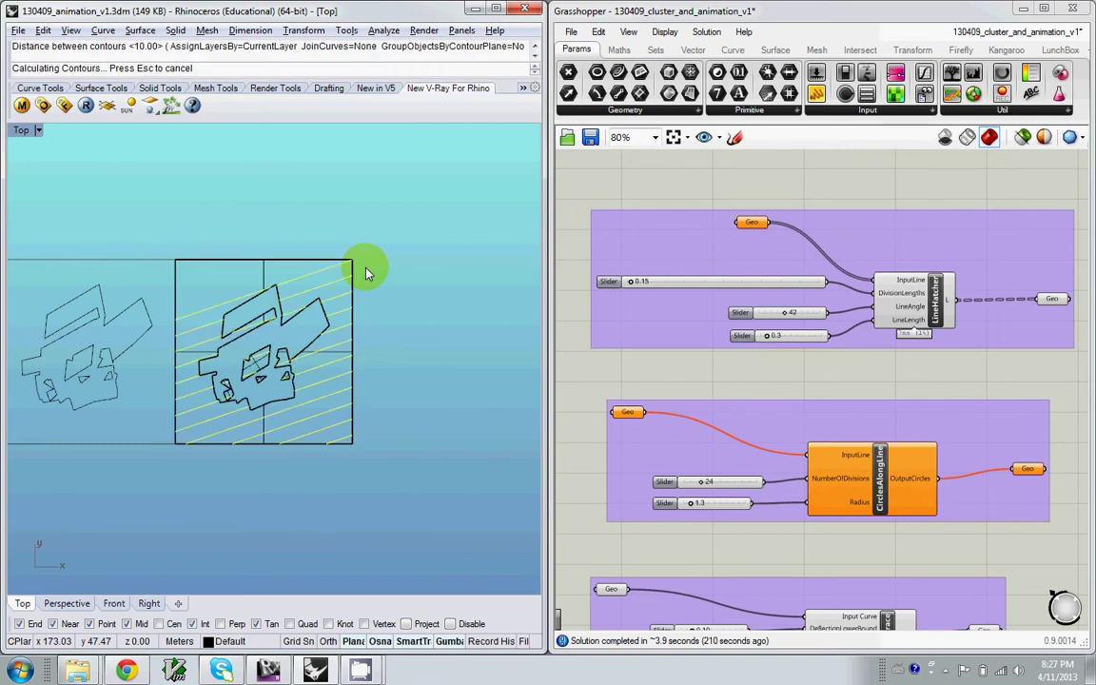
Contour the planar surfaces again along a similar slanted direction, with denser spacing between the lines.
left_click_drag(369, 232, 192, 504)
type("Contour")
key("Return")
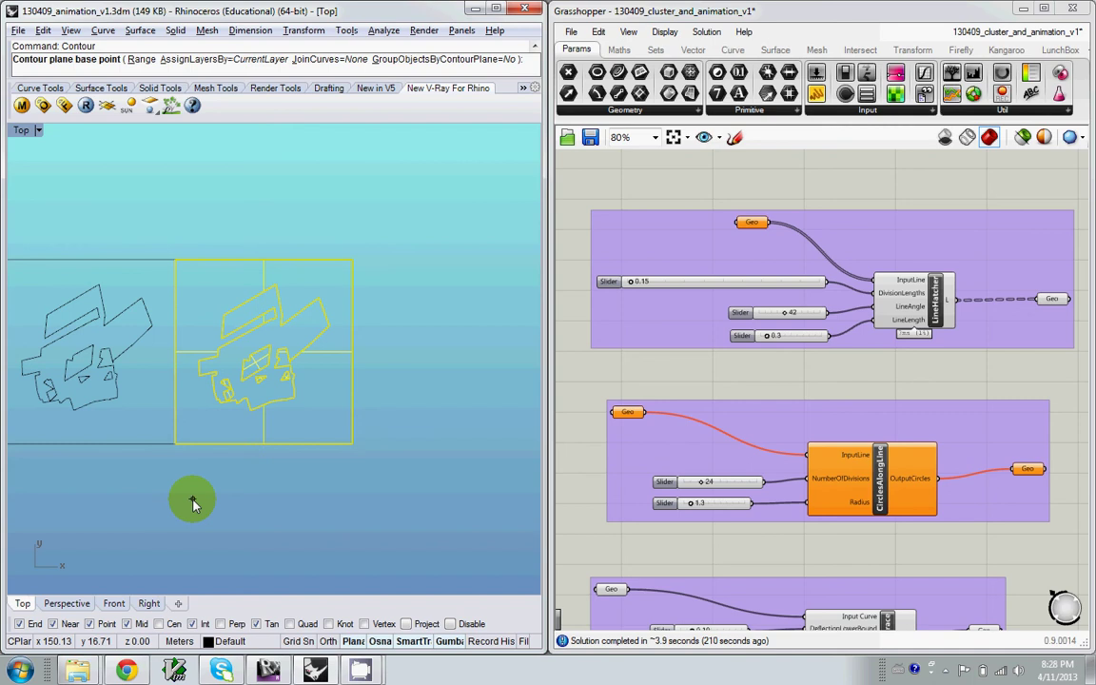
left_click(418, 463)
left_click(314, 177)
key("Return")
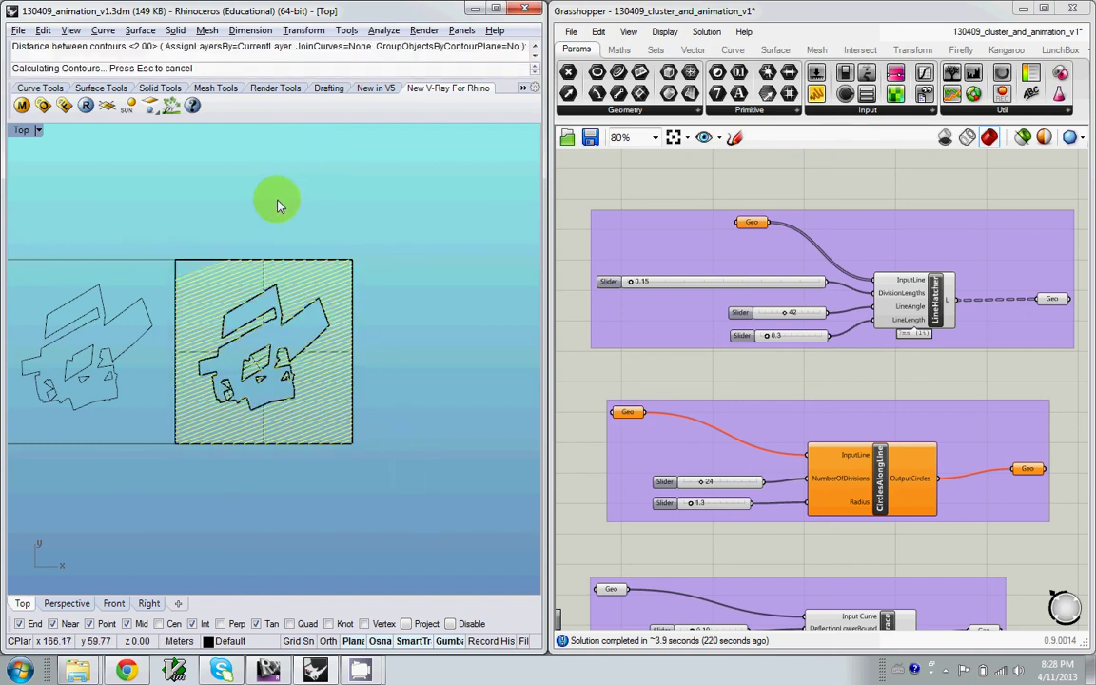
Try moving the contour lines to the right from the frame's upper-left corner to its upper-right corner.
right_click_drag(264, 217, 252, 231)
type("m")
key("Return")
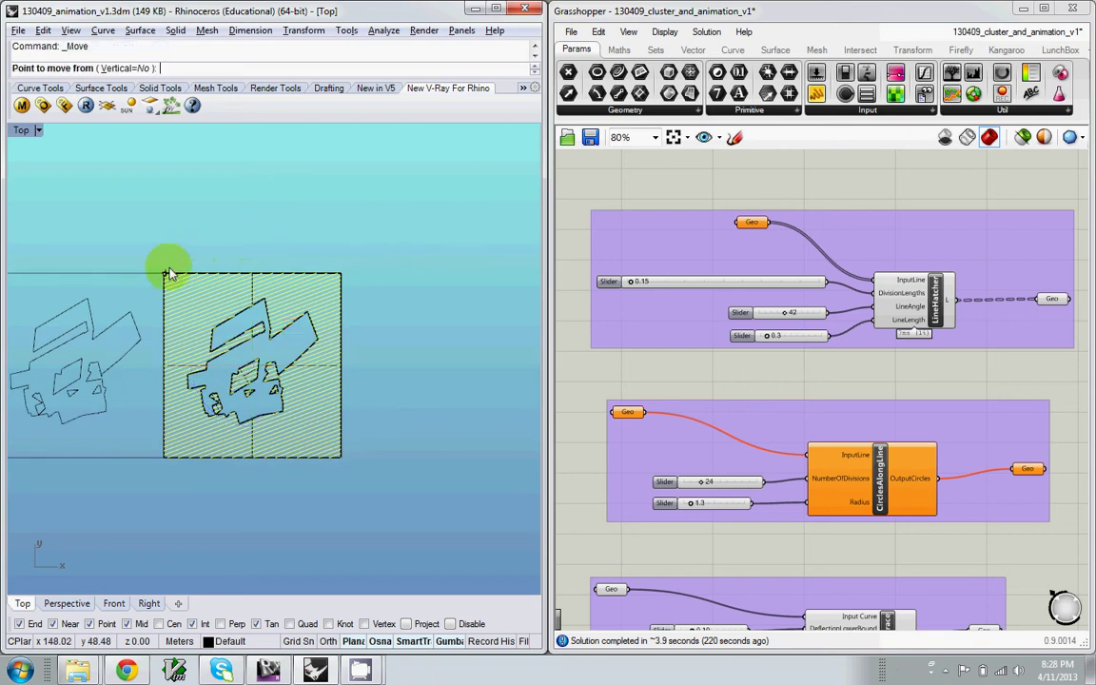
left_click(166, 273)
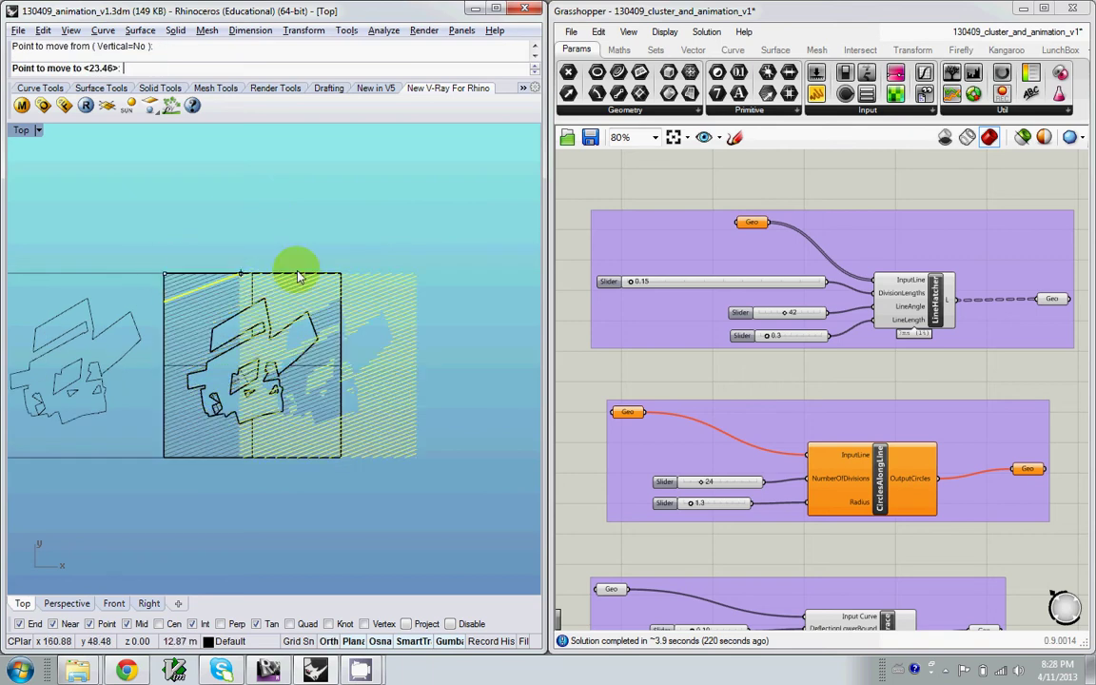
left_click(354, 274)
scroll(390, 301, "up", 1)
scroll(326, 285, "up", 1)
scroll(317, 281, "down", 3)
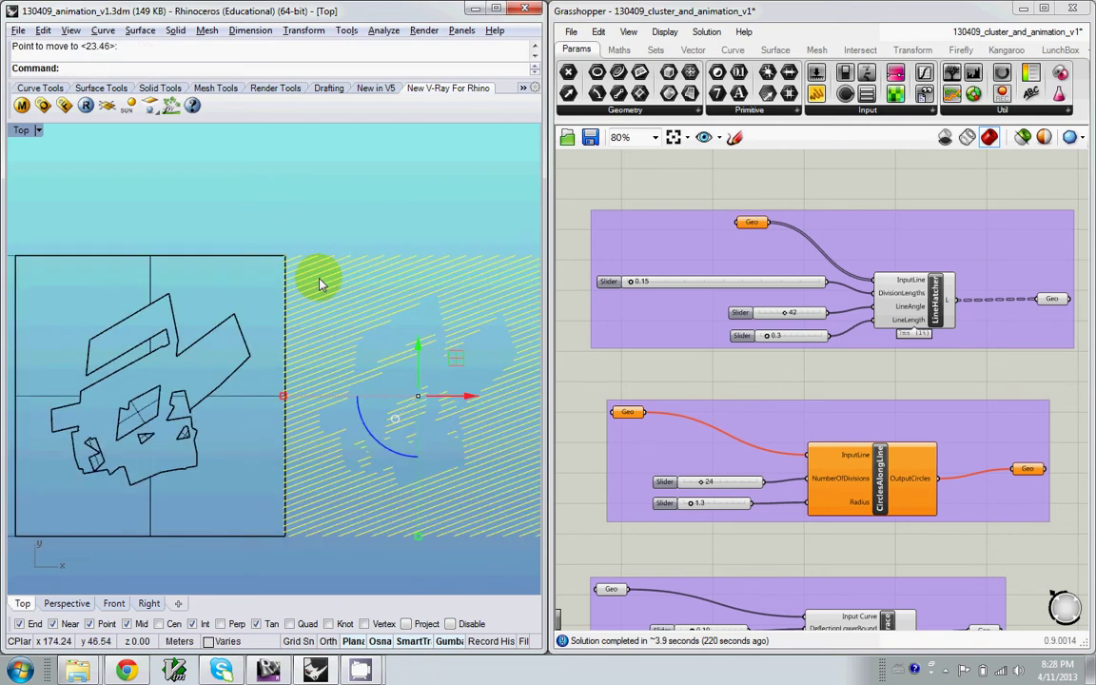
key("ctrl+z")
Move the contour lines right from the frame's upper-left corner to its upper-right corner and group them.
scroll(84, 249, "up", 5)
type("m")
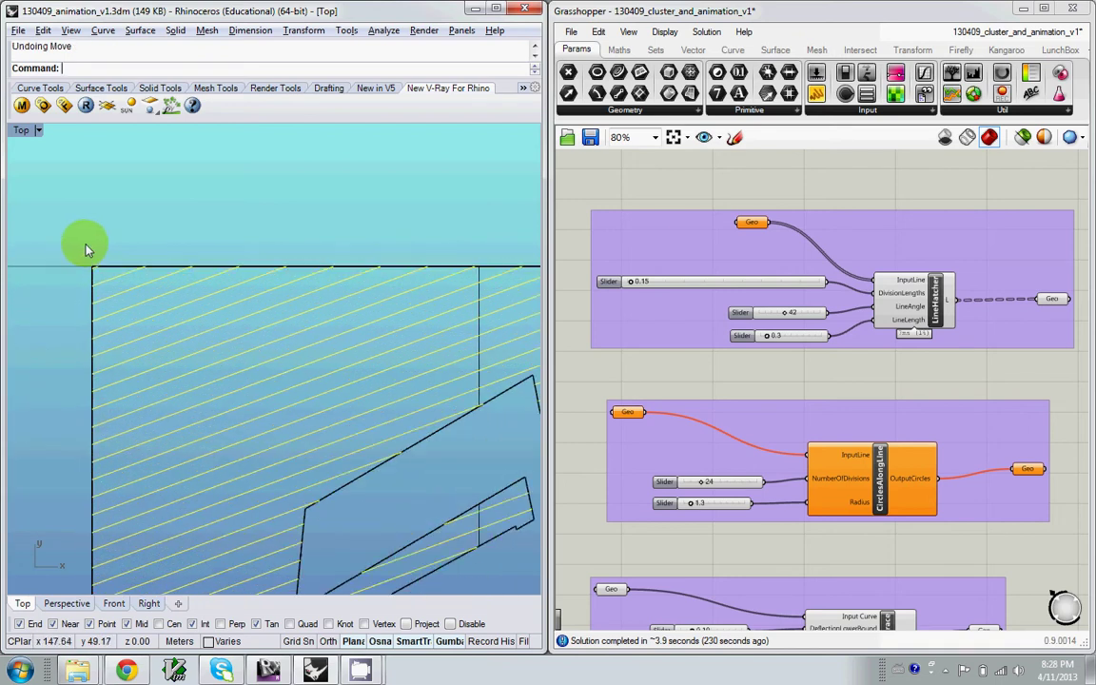
key("Return")
left_click(84, 261)
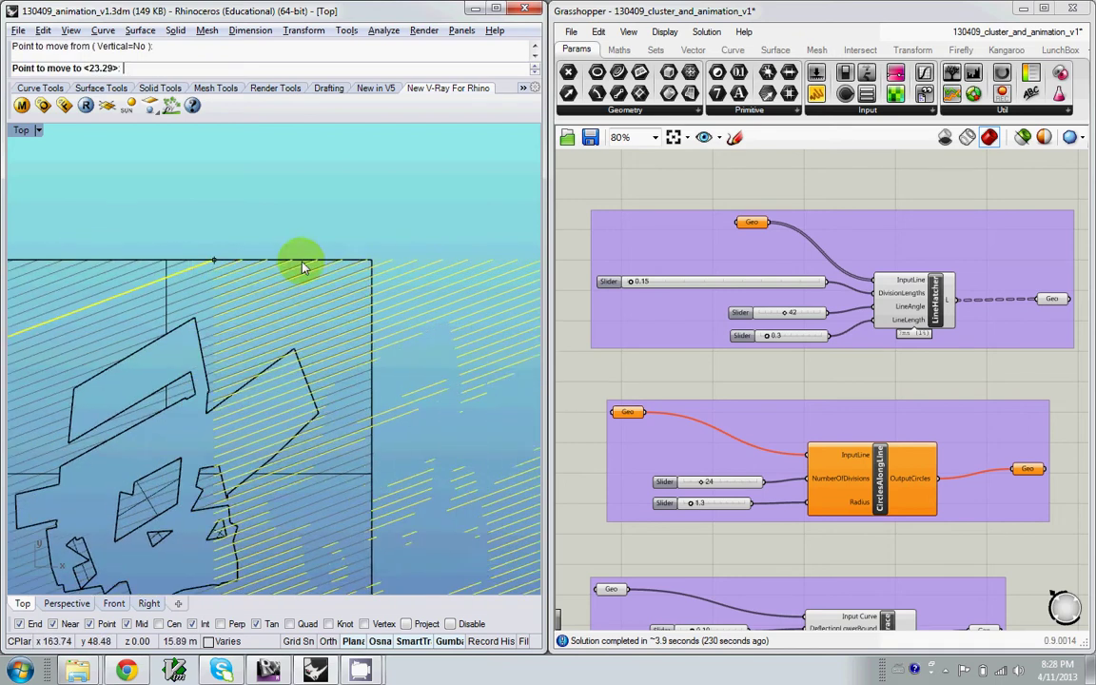
left_click(376, 265)
scroll(324, 264, "down", 4)
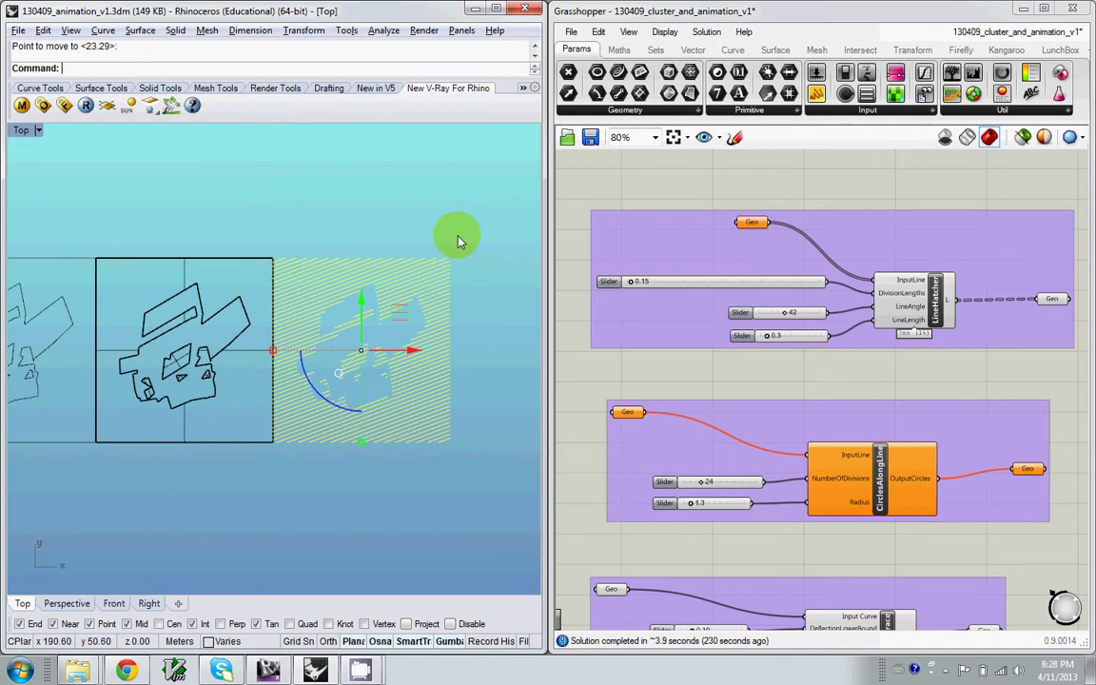
type("Group")
key("Return")
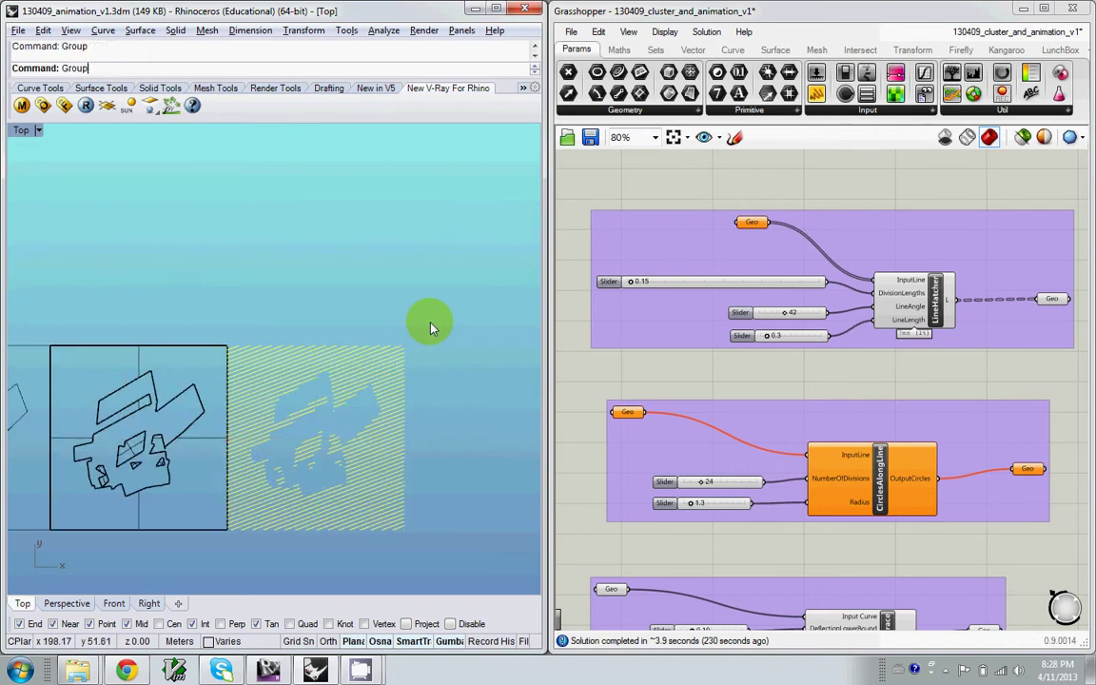
Assign the grouped contour lines as multiple geometries to the Geo parameter feeding the LineHatcher cluster.
right_click_drag(642, 185, 640, 218)
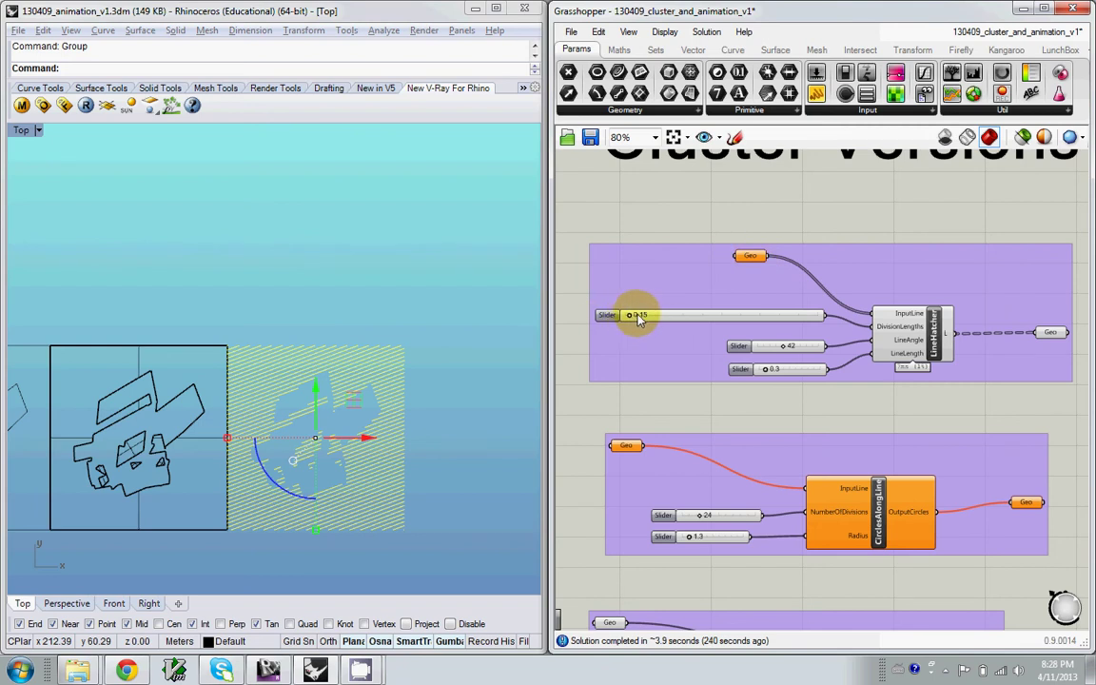
right_click(751, 263)
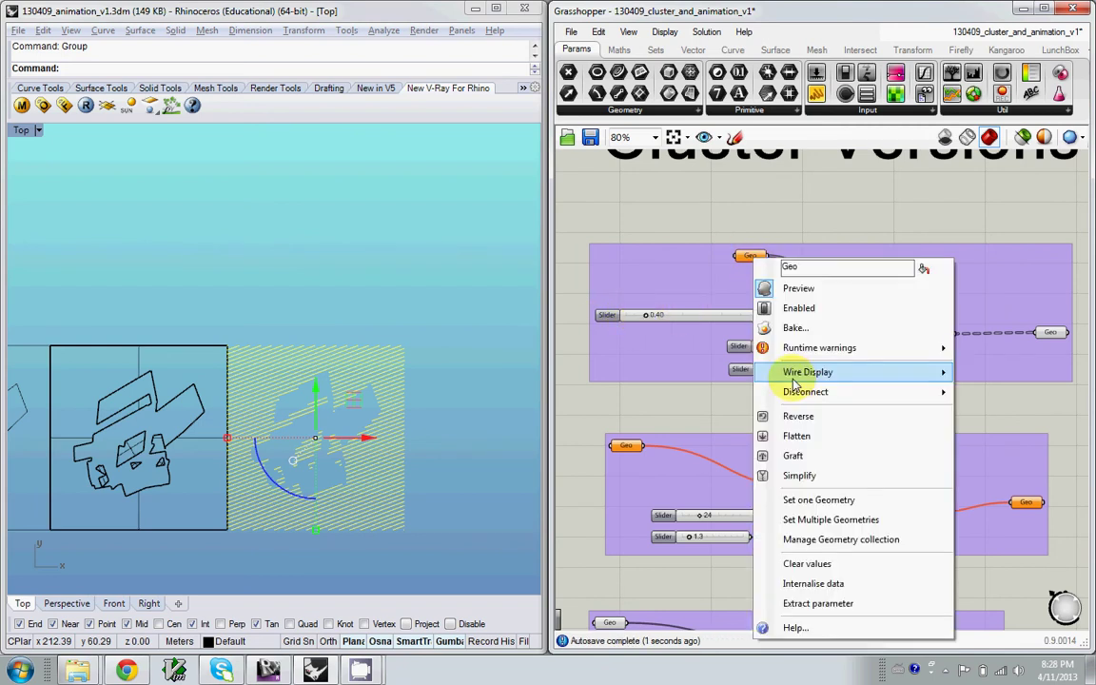
left_click(804, 518)
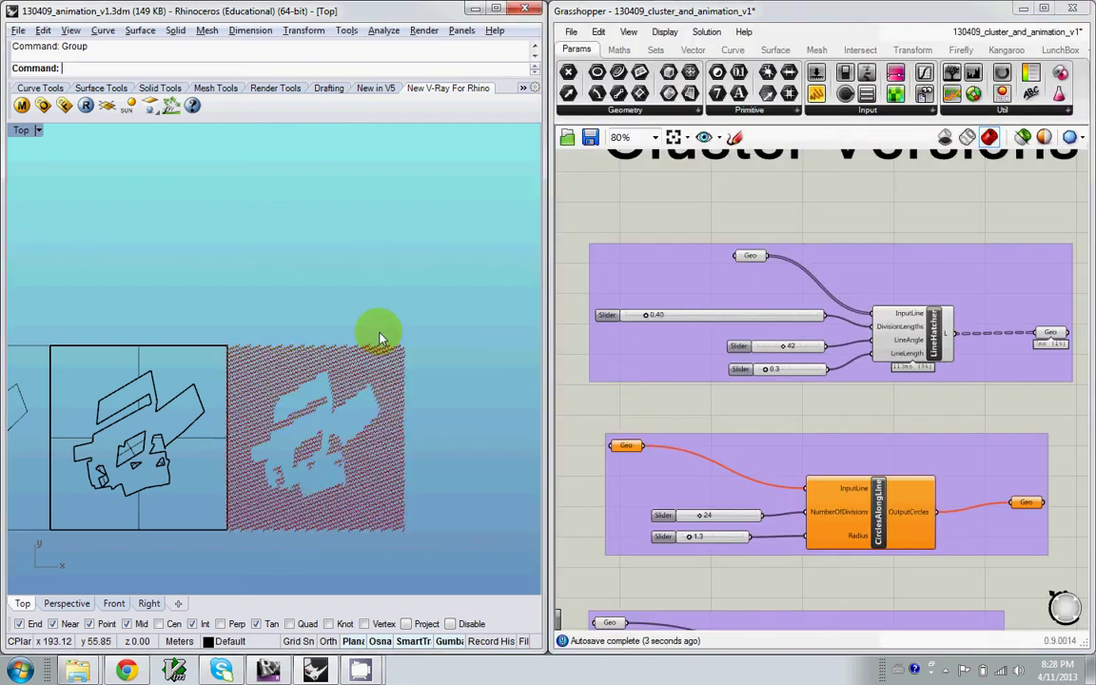
Set the LineHatcher division length to 0.35 and check the hatch density on the contour lines.
scroll(326, 398, "up", 5)
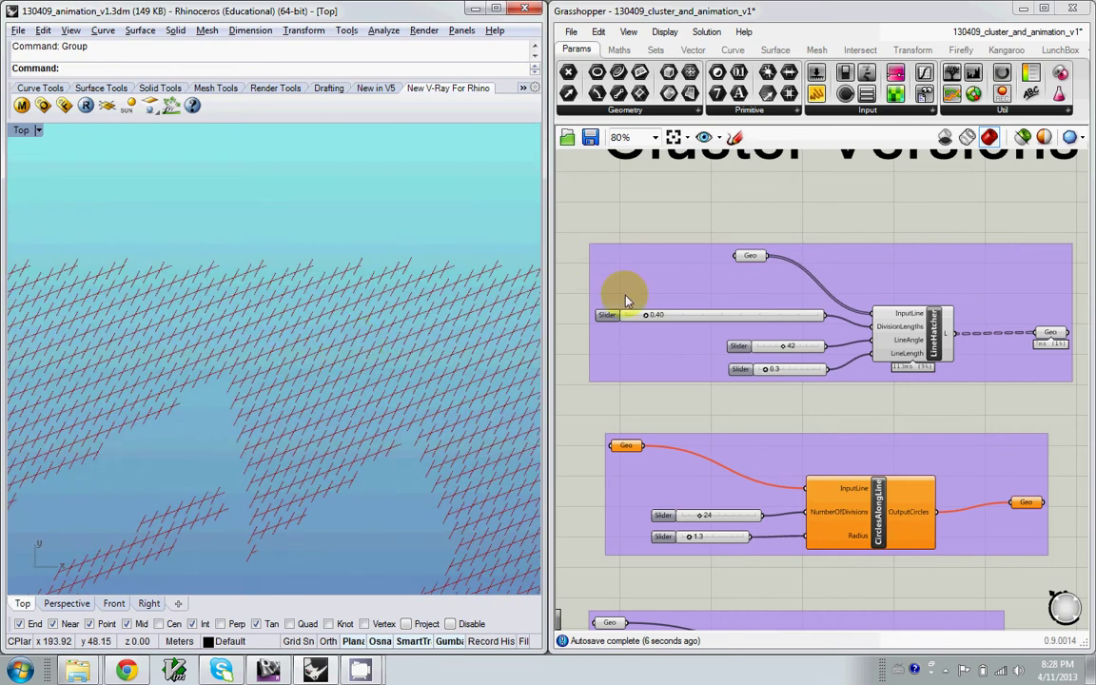
left_click_drag(647, 323, 642, 321)
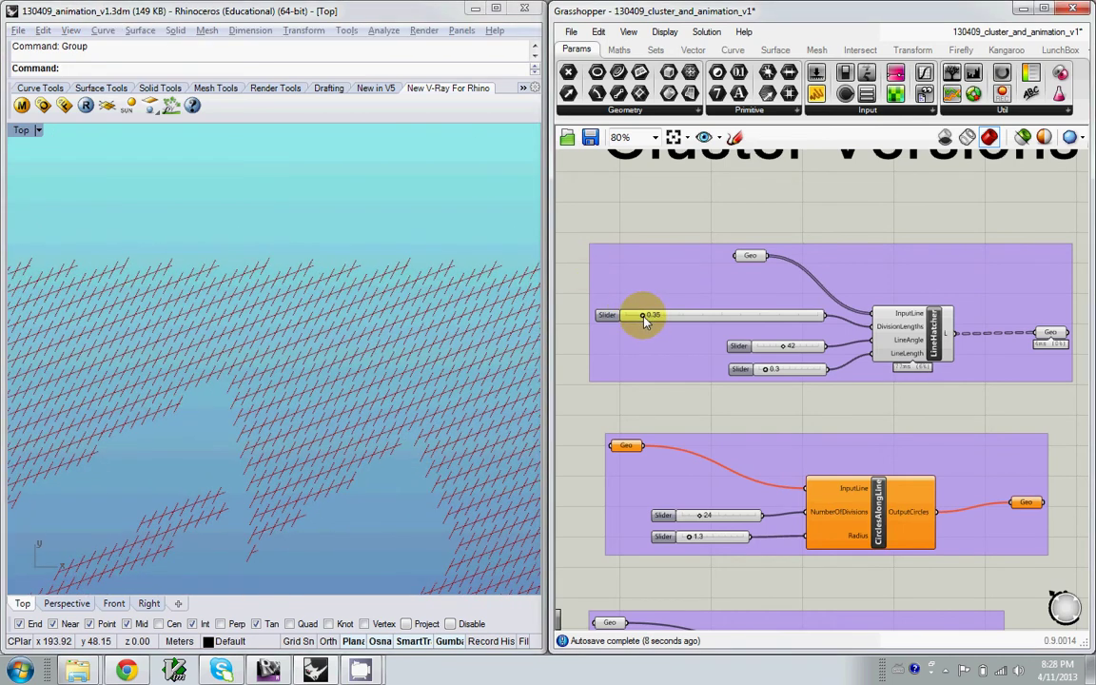
scroll(344, 257, "down", 10)
scroll(431, 290, "up", 5)
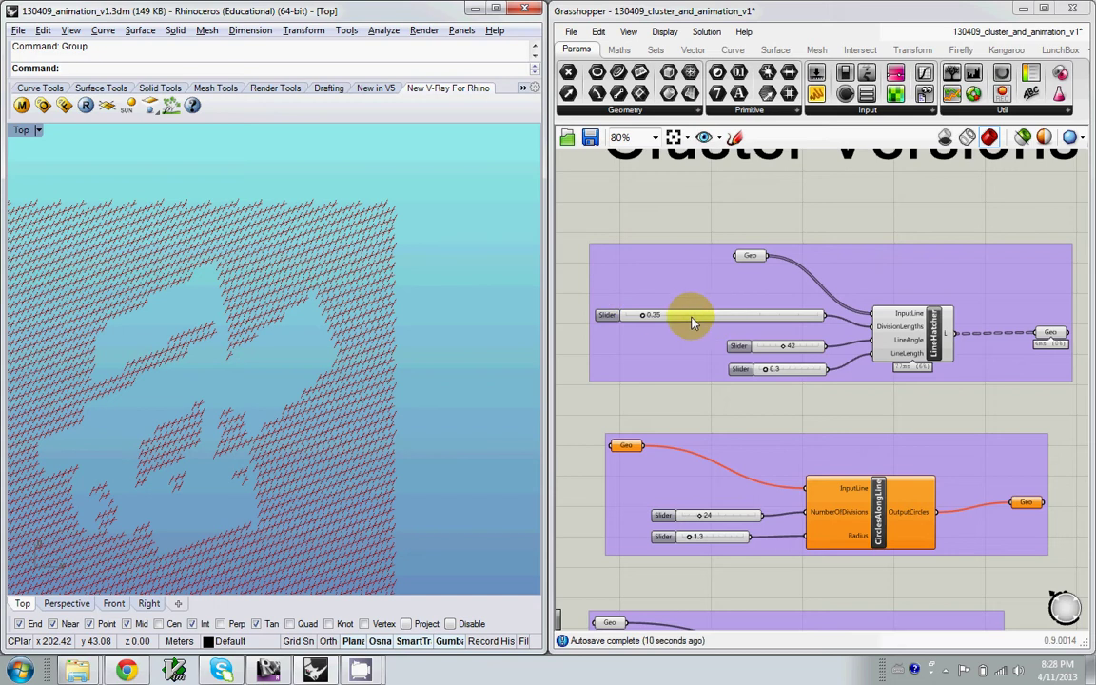
Connect the LineHatcher output geometry to the Geo input of the CirclesAlongLine cluster.
right_click_drag(666, 298, 659, 297)
right_click_drag(908, 471, 863, 464)
scroll(893, 447, "down", 3)
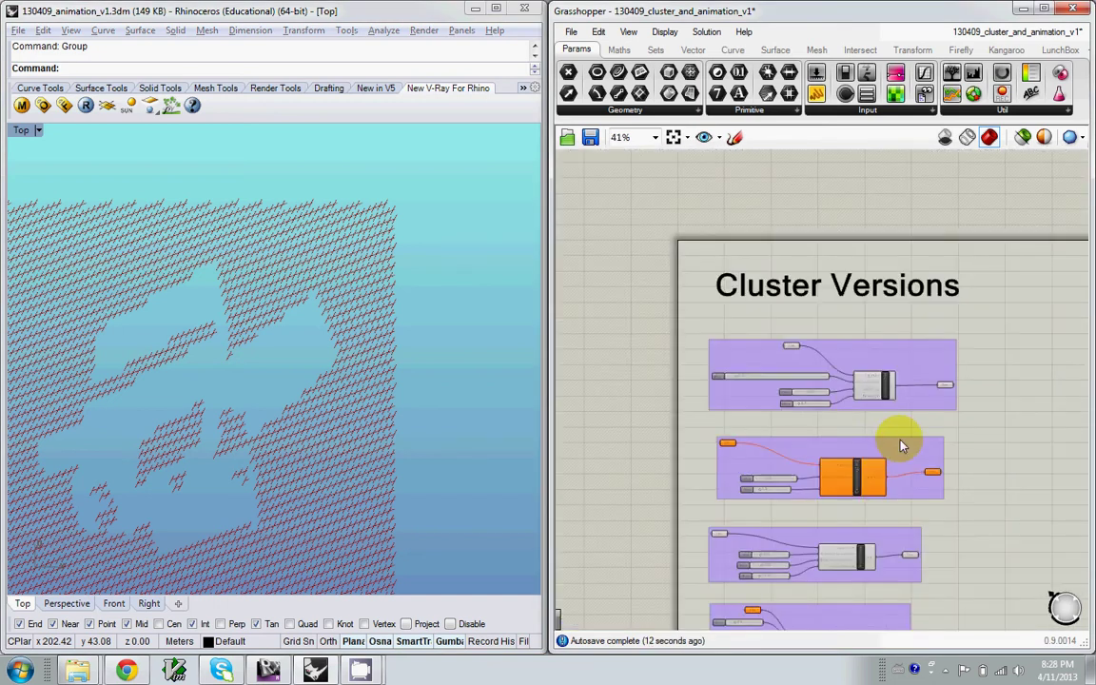
scroll(899, 442, "up", 2)
left_click_drag(983, 363, 618, 442)
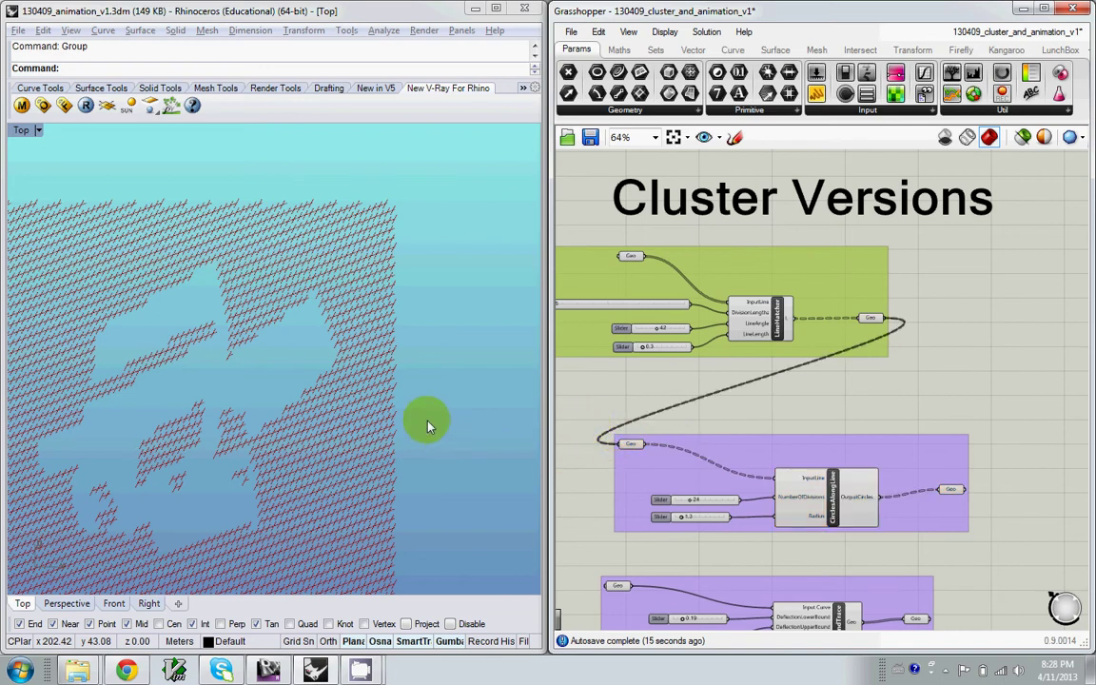
right_click_drag(428, 423, 458, 424)
scroll(426, 423, "up", 1)
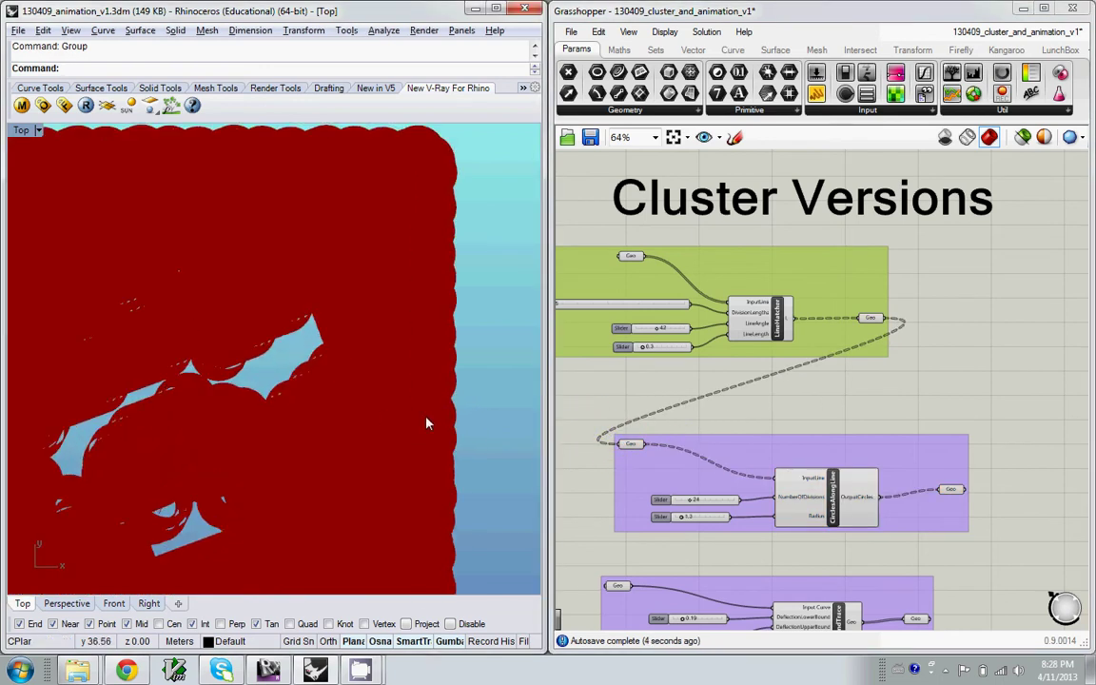
left_click(683, 505)
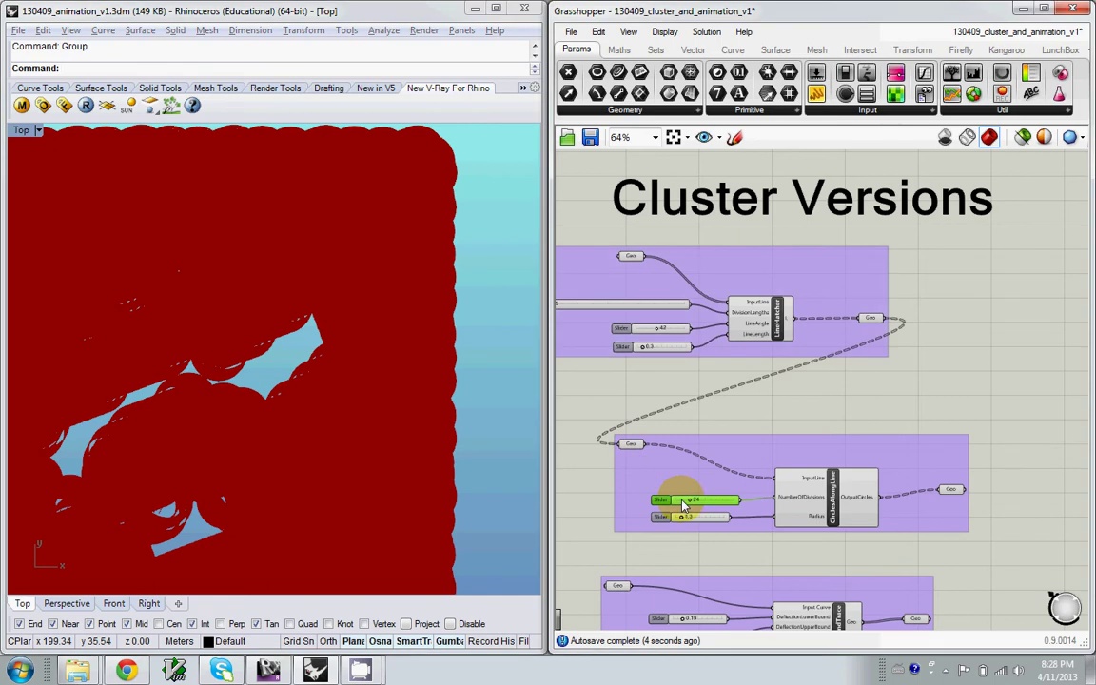
double_click(683, 505)
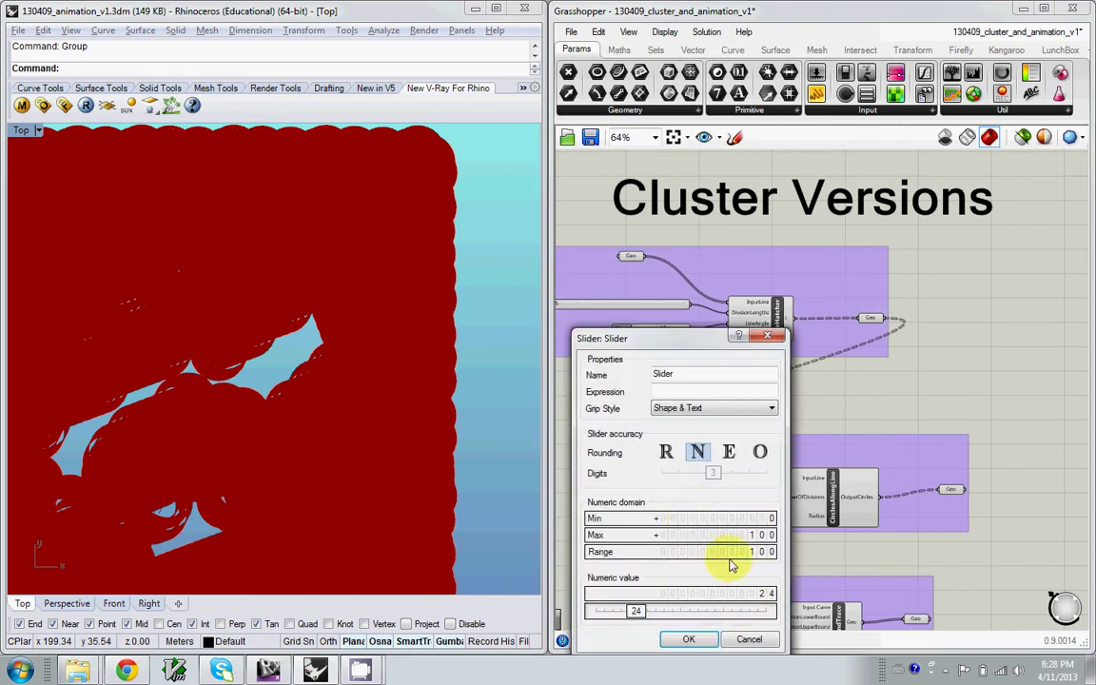
left_click(749, 638)
Set the CirclesAlongLine number of divisions to 5 and its radius to 0.2.
scroll(709, 506, "up", 4)
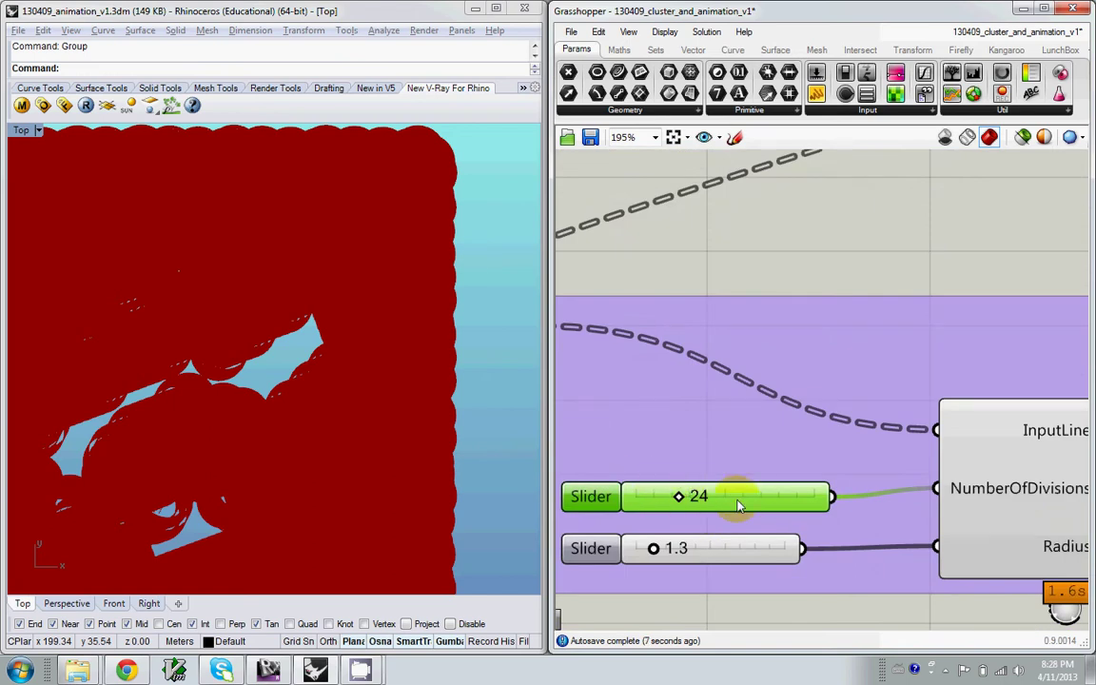
double_click(705, 502)
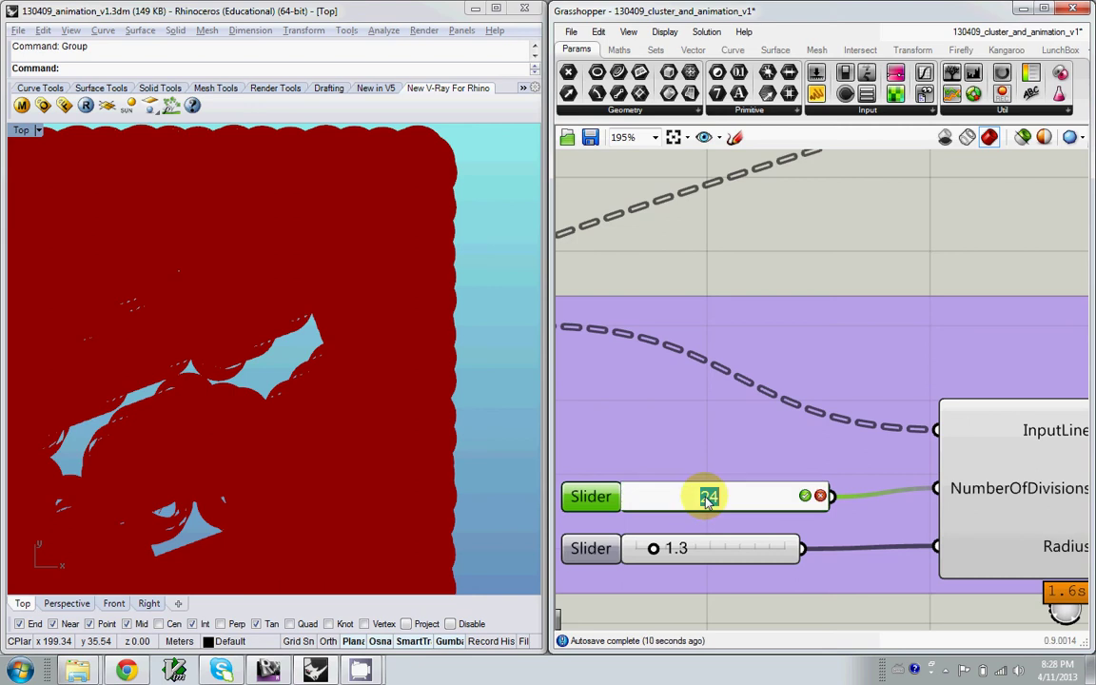
type("5")
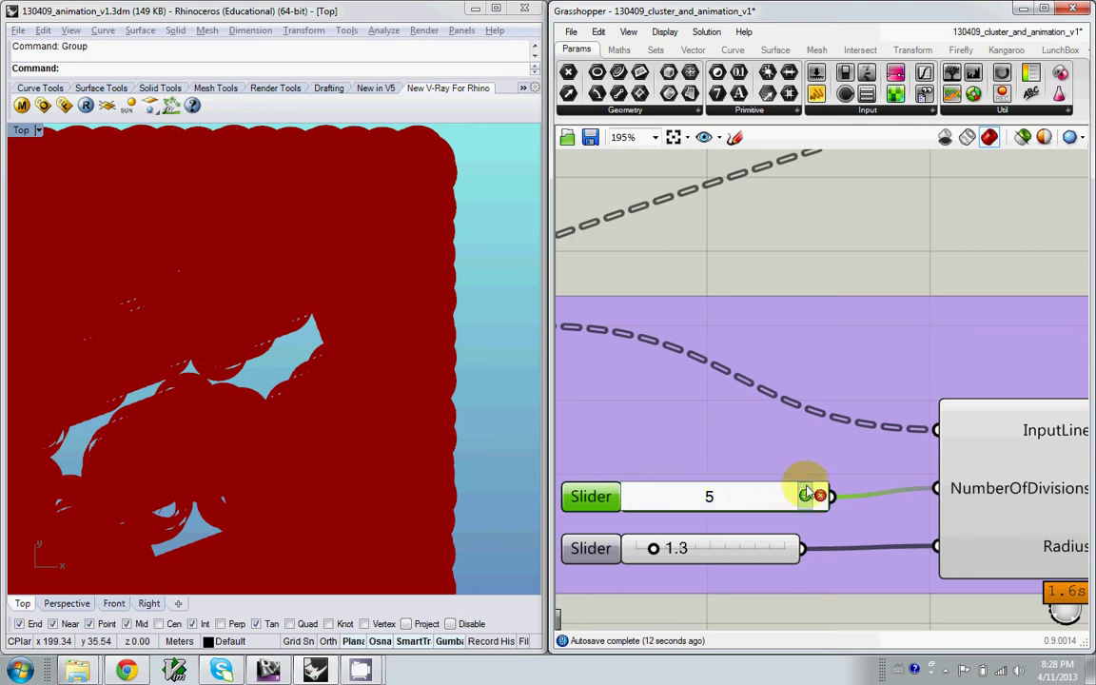
key("Return")
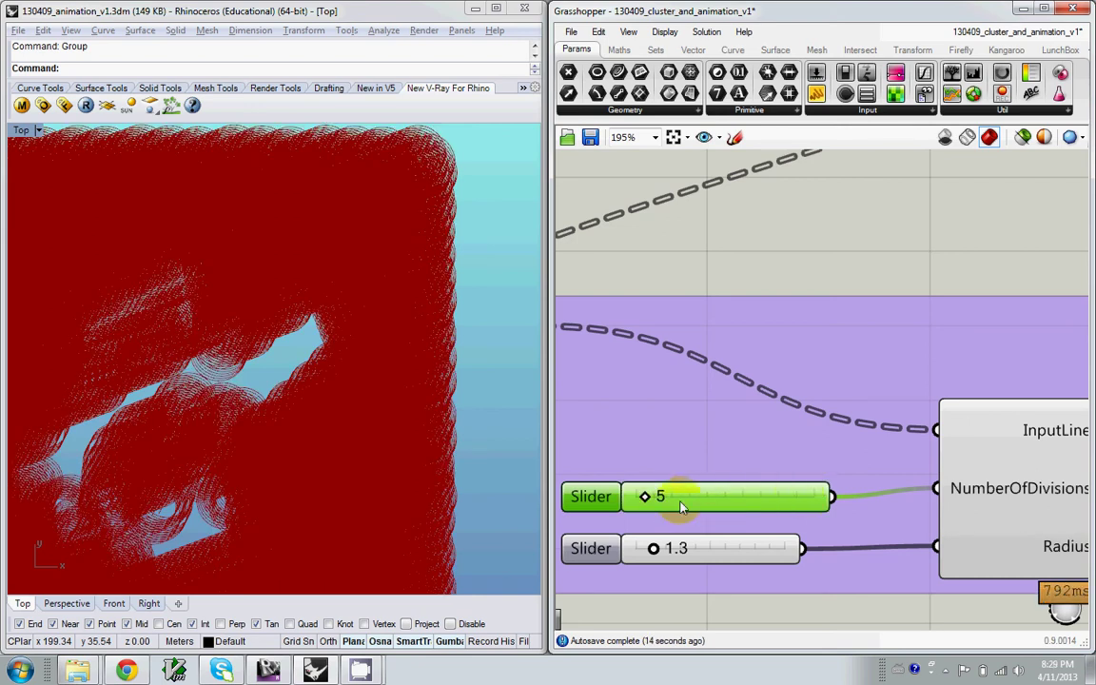
double_click(699, 552)
type("0.2")
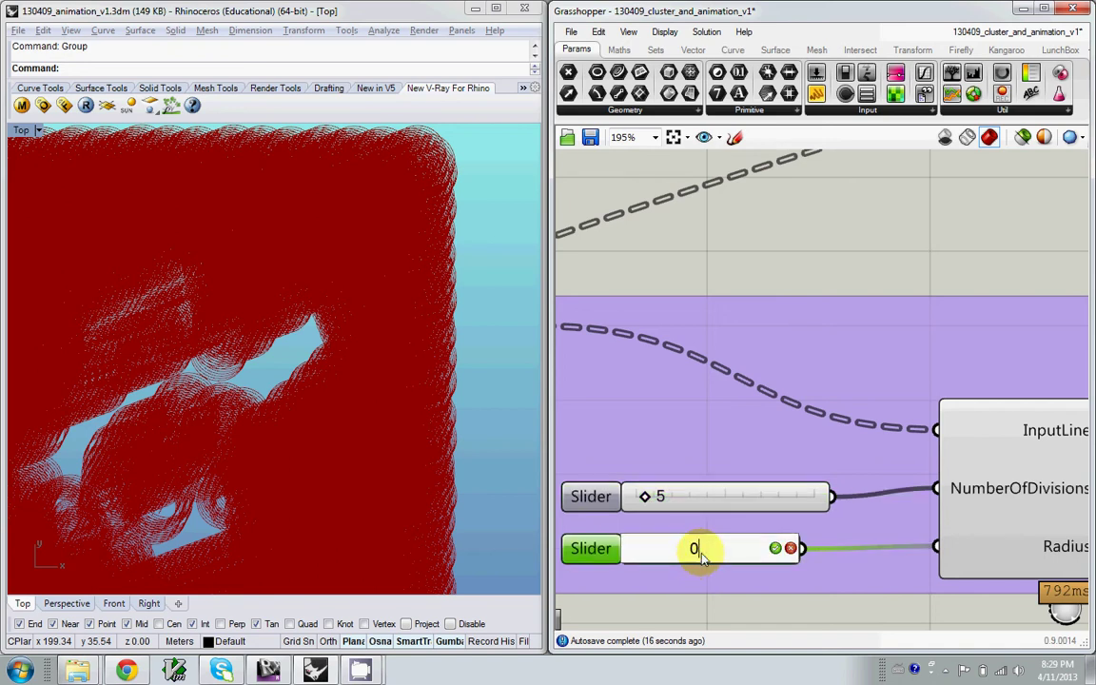
left_click(775, 549)
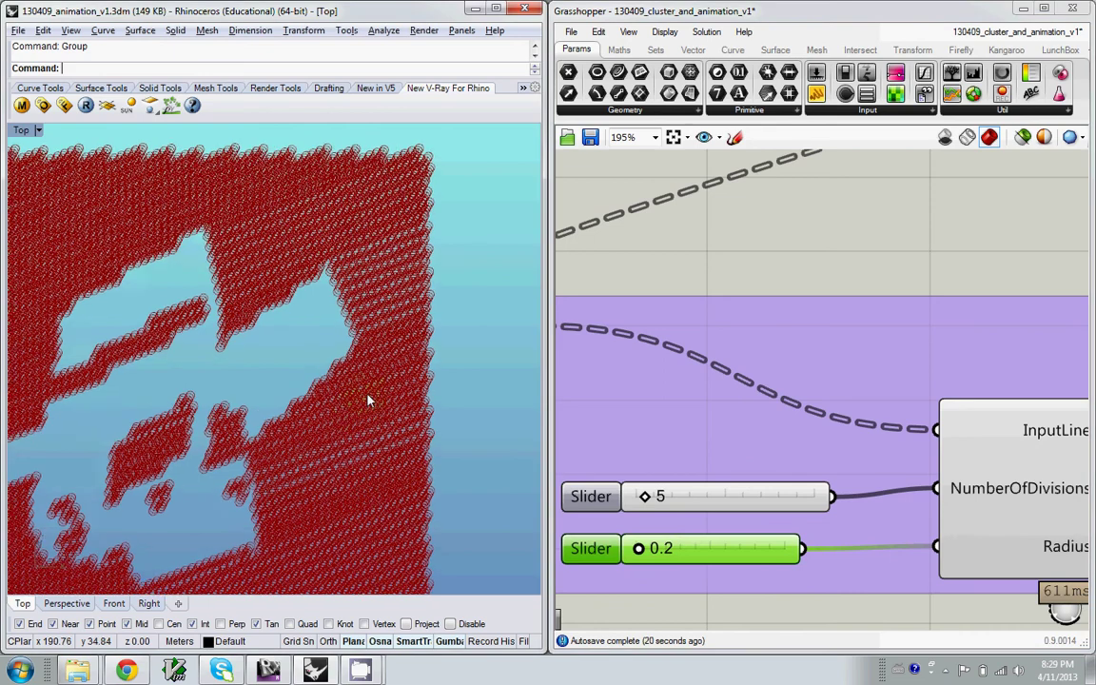
Examine the circle pattern across the frame and around the edges of the cut-out figure.
scroll(388, 471, "down", 3)
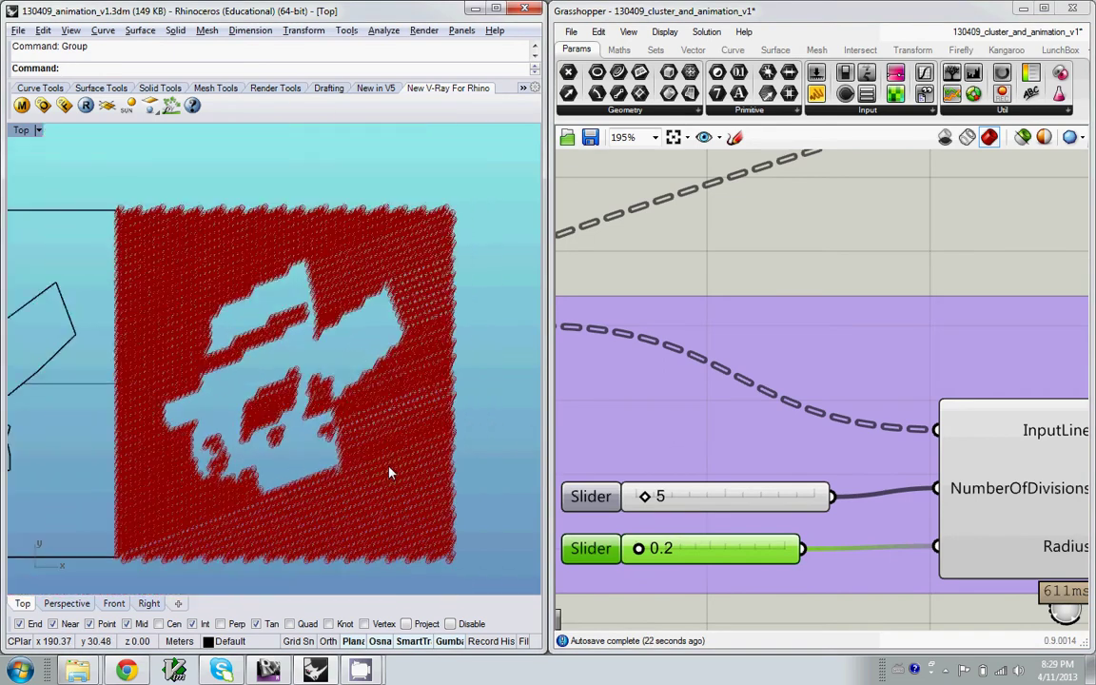
scroll(329, 461, "up", 5)
scroll(328, 469, "down", 6)
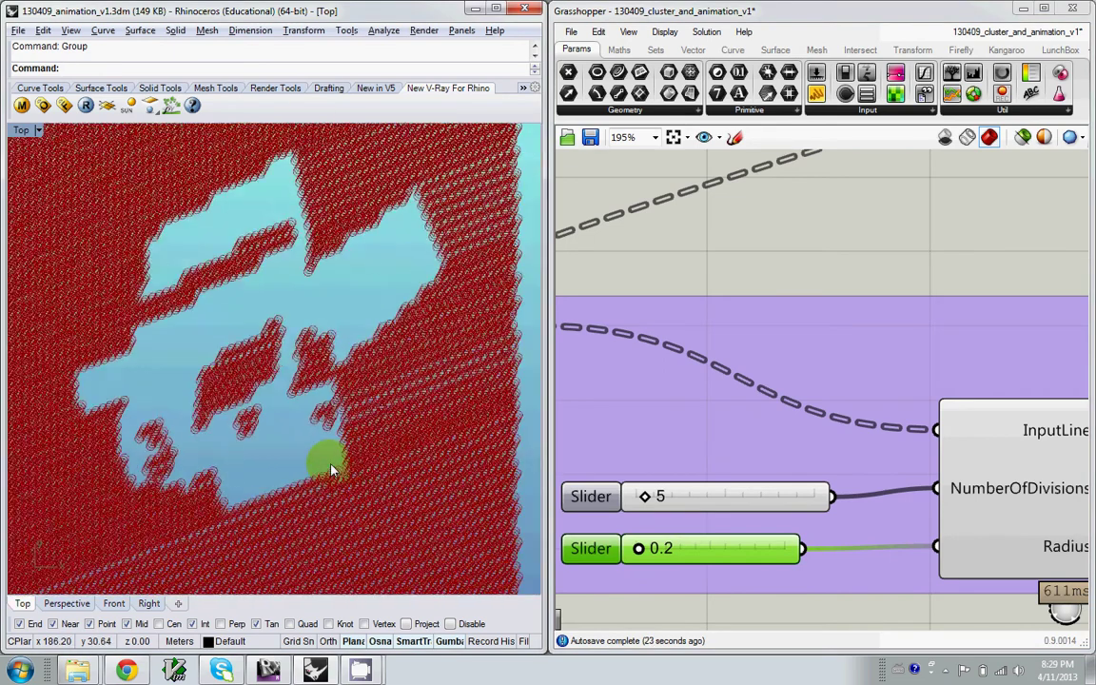
scroll(307, 485, "up", 3)
scroll(409, 482, "down", 3)
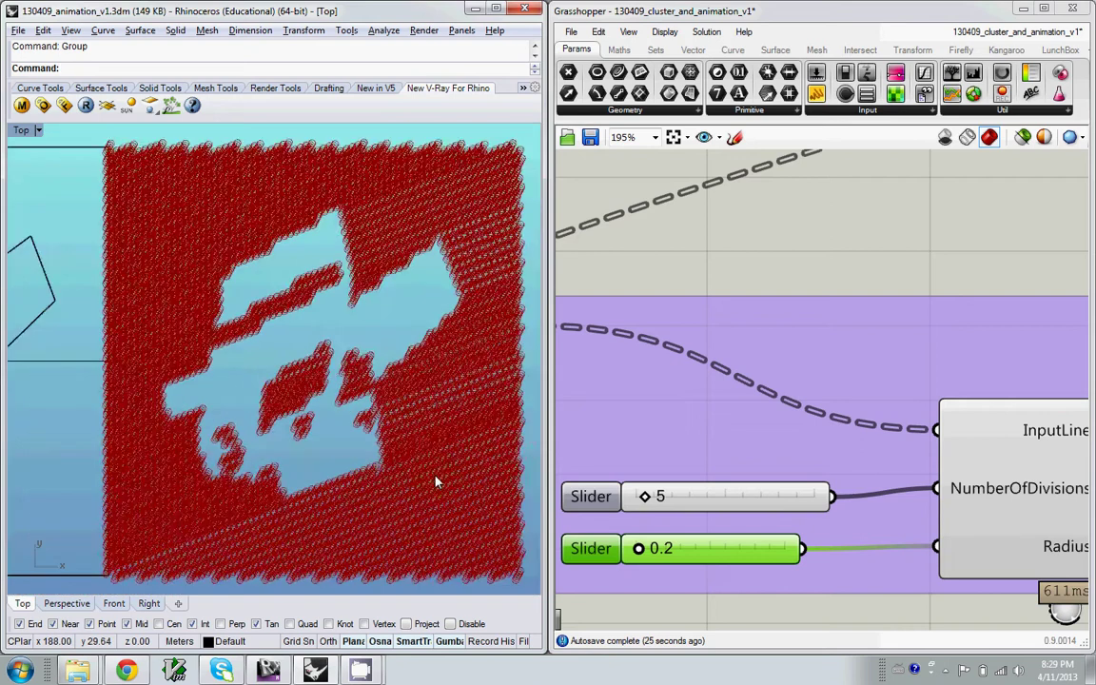
scroll(616, 447, "down", 4)
scroll(607, 449, "up", 1)
Raise the HandTrace cluster's LengthOfDivision to about 1.98.
right_click_drag(629, 411, 657, 276)
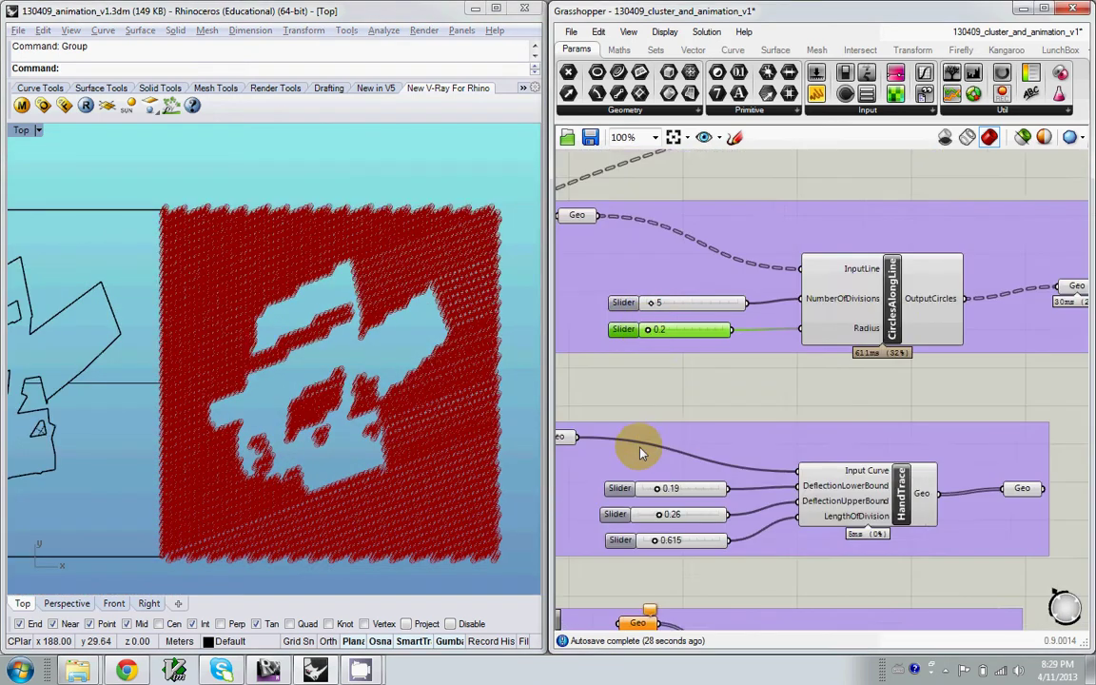
scroll(647, 447, "down", 2)
right_click_drag(667, 325, 686, 396)
scroll(716, 556, "up", 2)
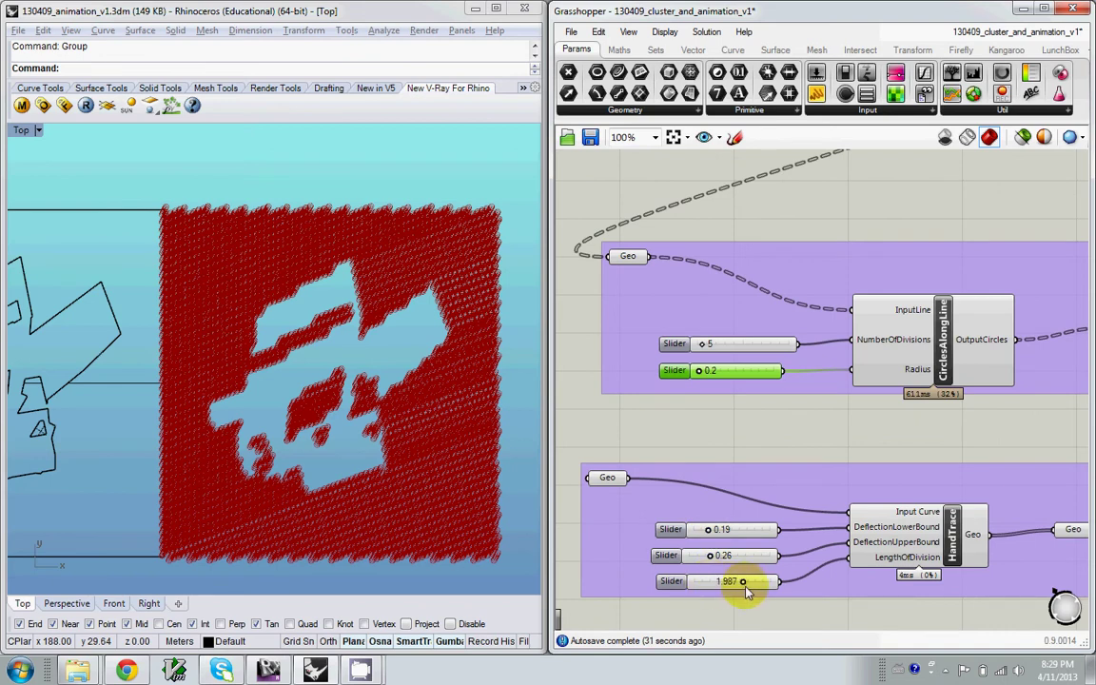
Disconnect the LineHatcher output from the CirclesAlongLine input geometry.
scroll(658, 455, "down", 2)
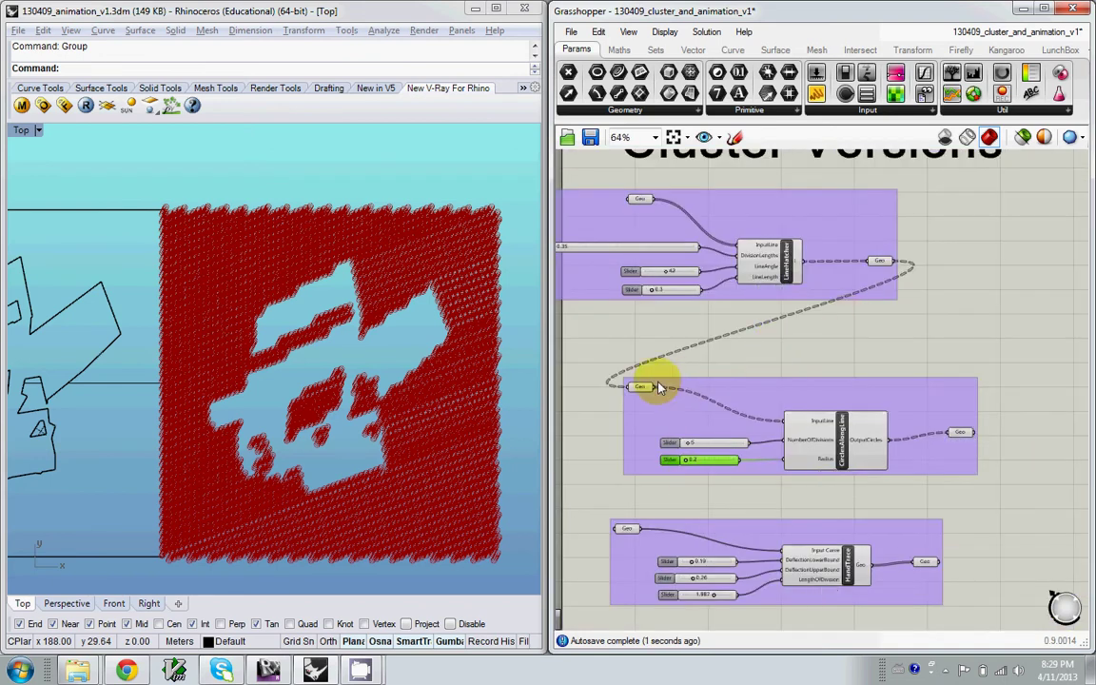
right_click(658, 387)
mouse_move(696, 409)
left_click(912, 430)
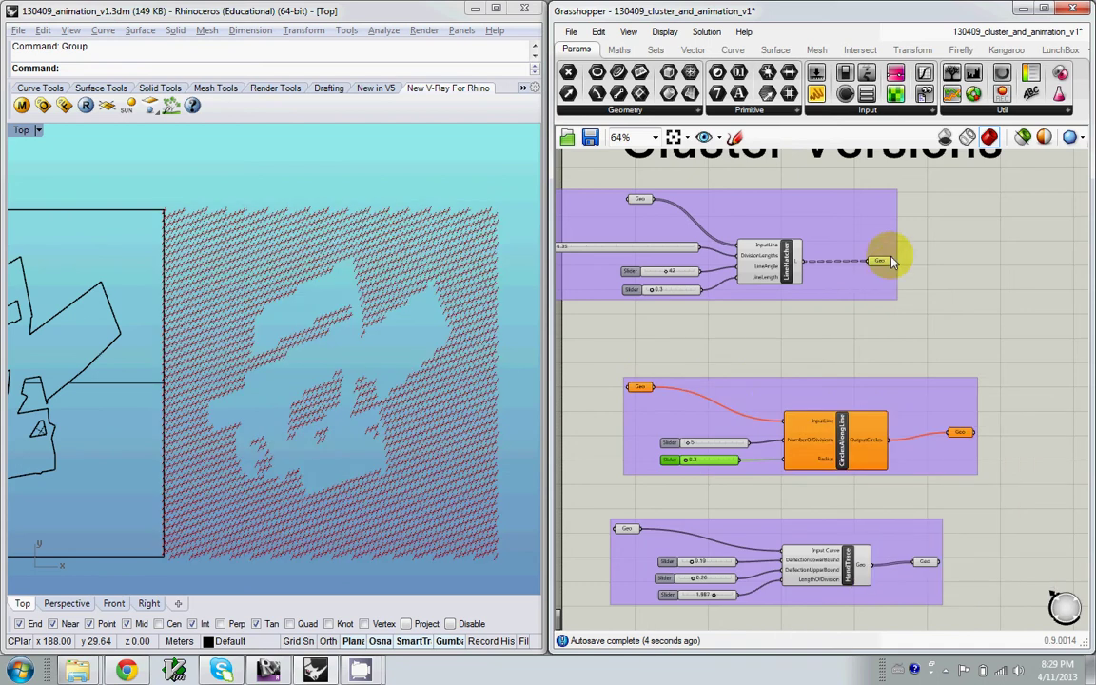
Try feeding the LineHatcher output into the HandTrace input geometry, and disconnect it again.
left_click_drag(891, 262, 620, 532)
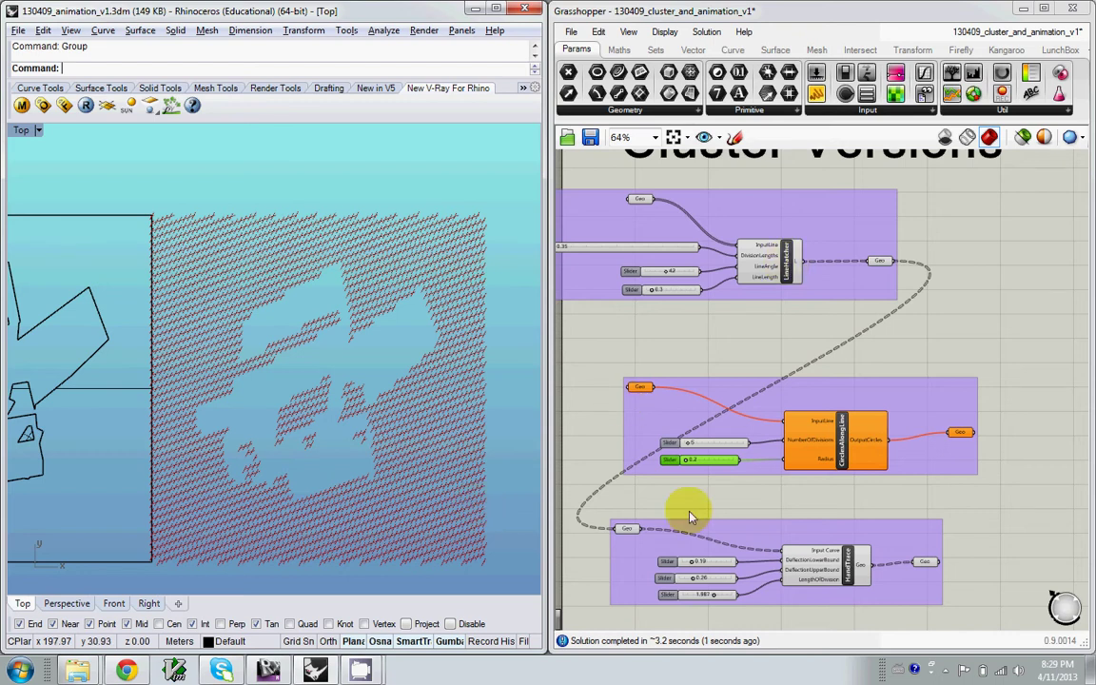
right_click(619, 525)
right_click(616, 527)
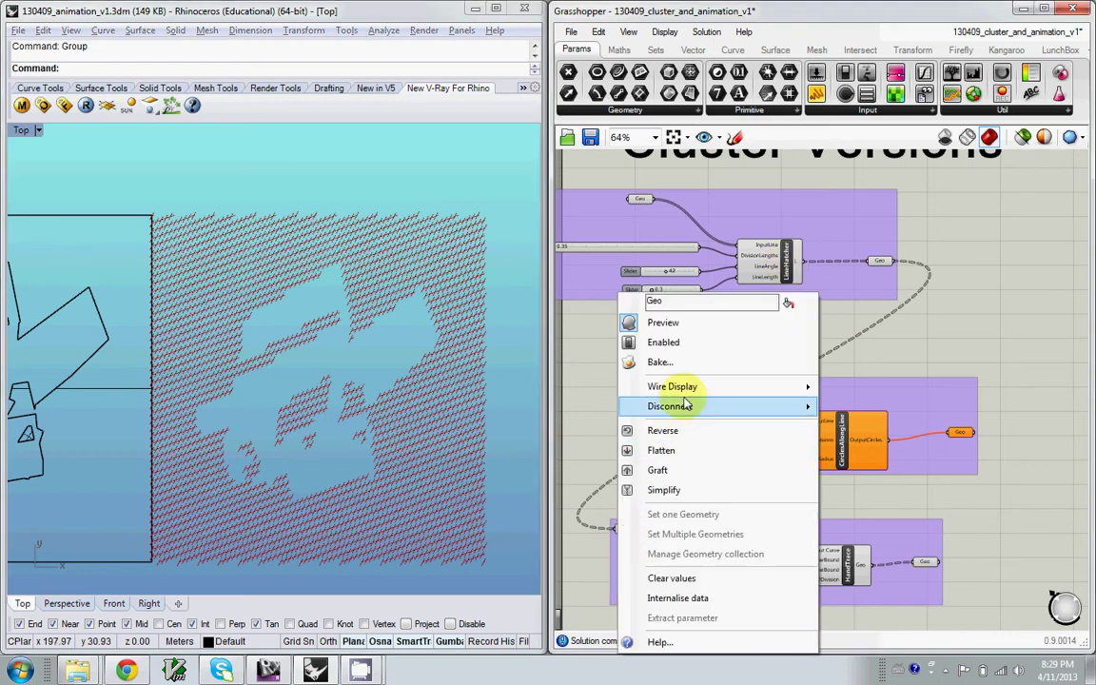
mouse_move(697, 406)
left_click(839, 432)
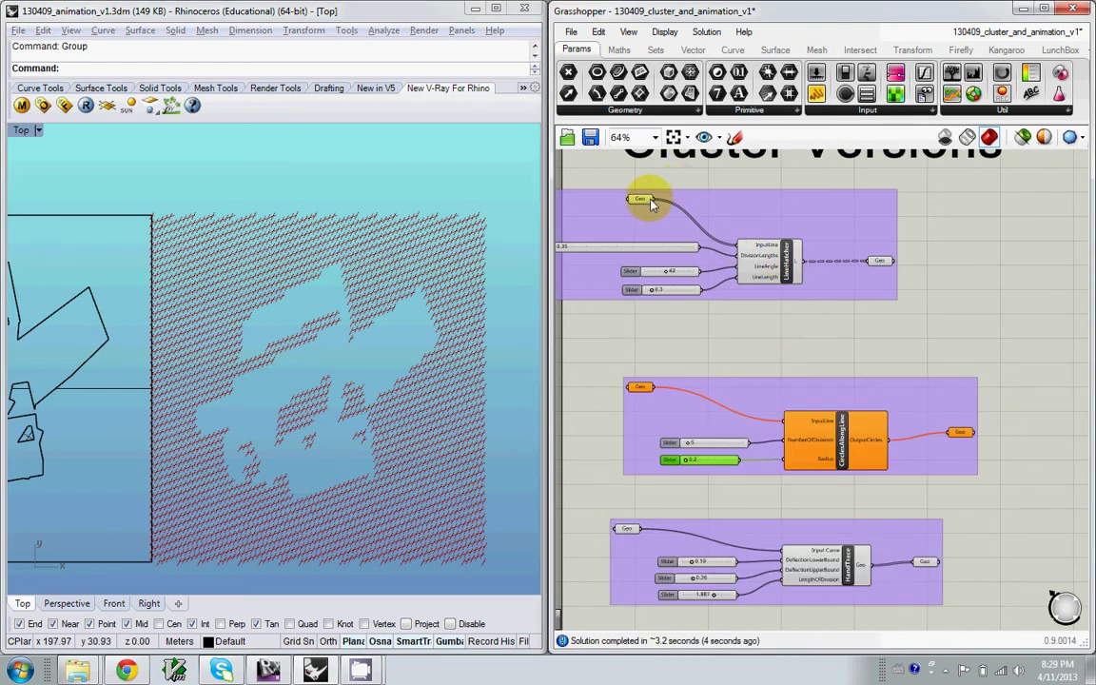
Connect the LineHatcher's source Geo parameter to the HandTrace input and preview only the selected HandTrace output geometry.
left_click_drag(651, 204, 611, 530)
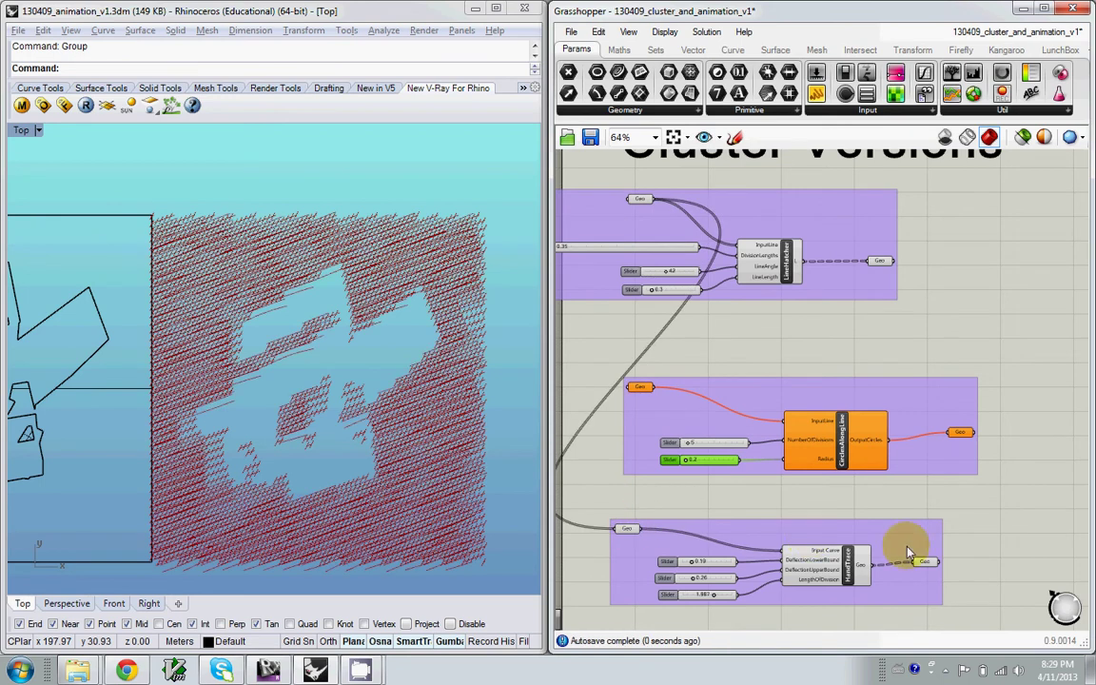
left_click_drag(925, 563, 862, 569)
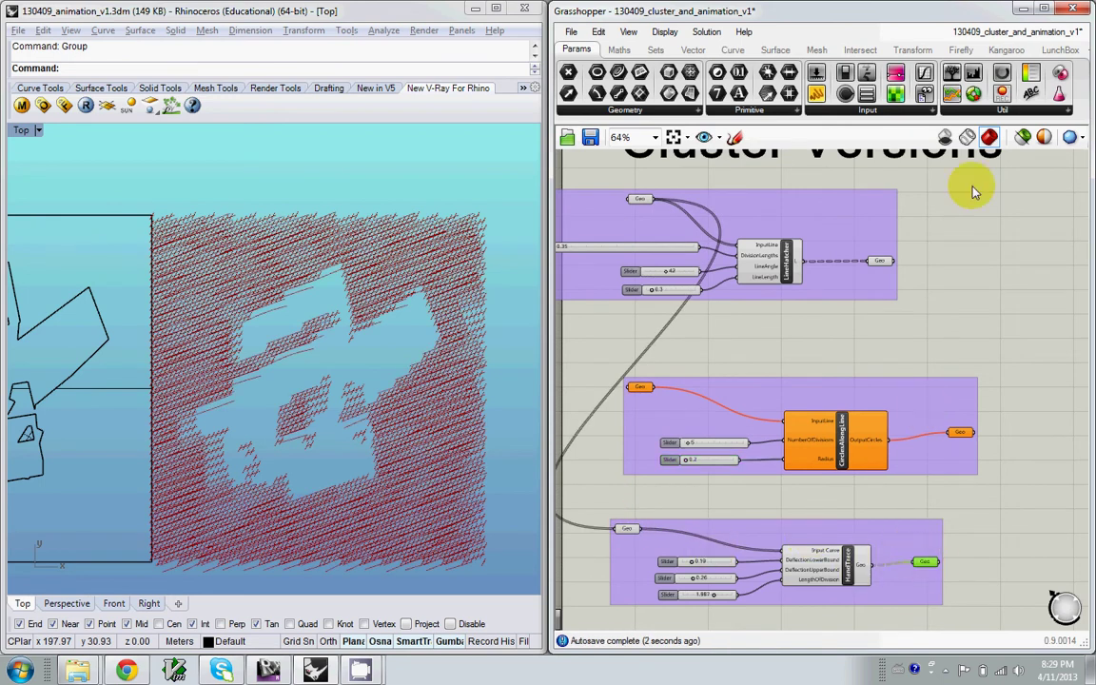
left_click(1020, 137)
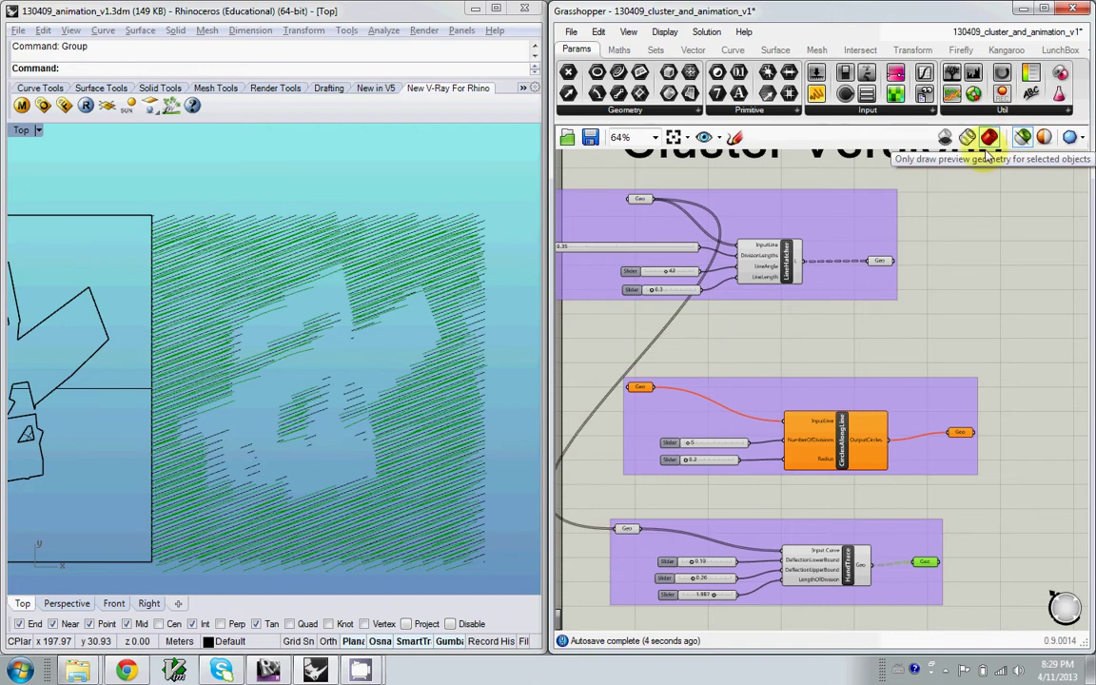
scroll(409, 455, "up", 3)
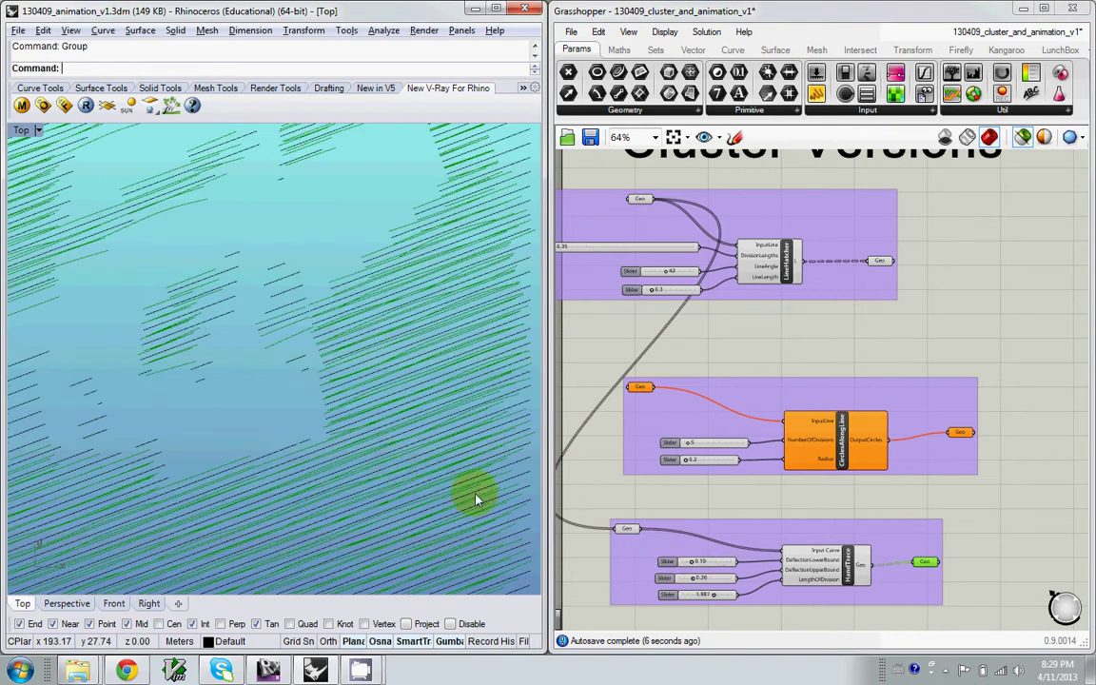
Lower the HandTrace cluster's LengthOfDivision to about 0.41.
right_click(427, 444)
left_click_drag(709, 596, 661, 589)
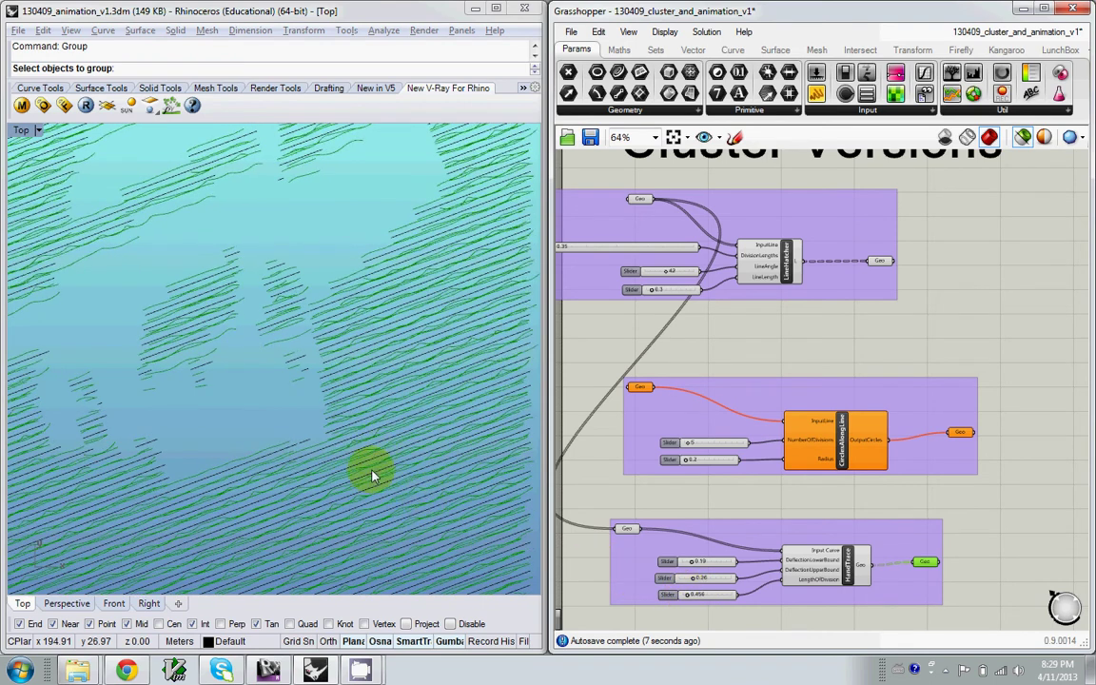
scroll(366, 471, "down", 5)
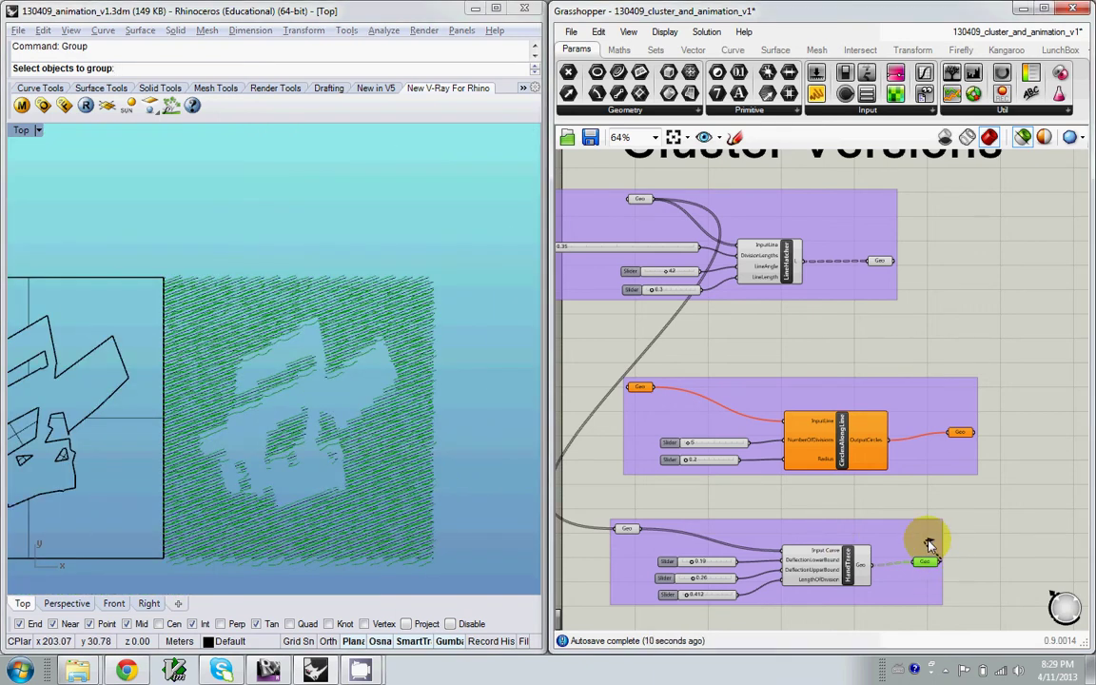
Connect the HandTrace output geometry to the LineHatcher's InputLine and preview the LineHatcher output geometry.
left_click_drag(915, 562, 808, 263)
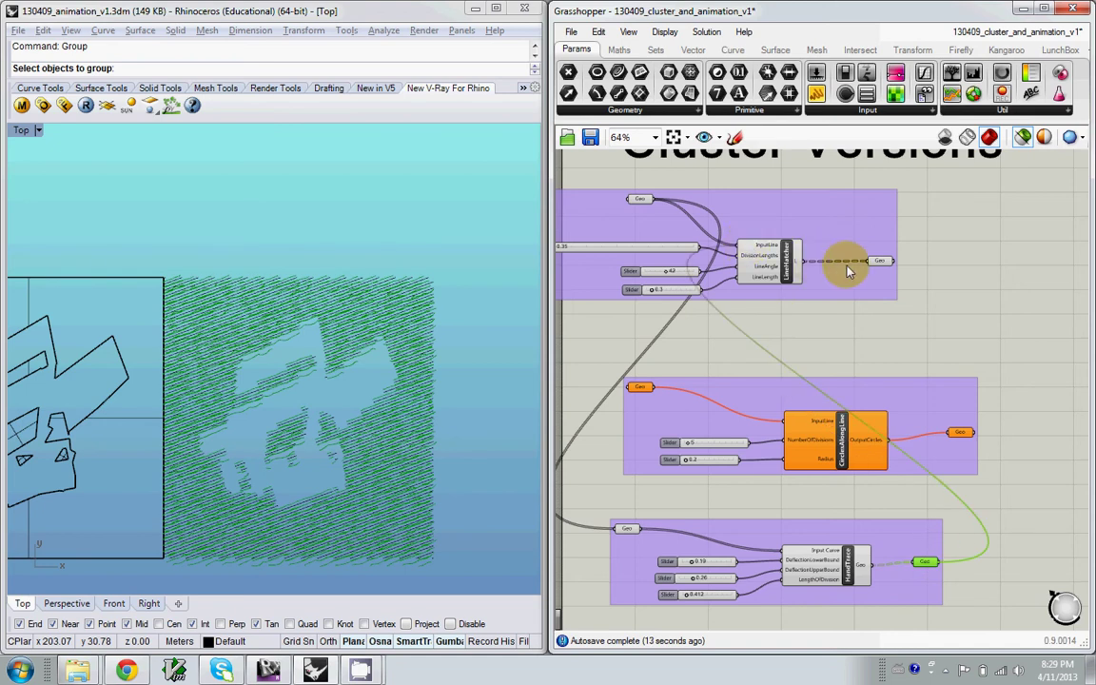
left_click(876, 259)
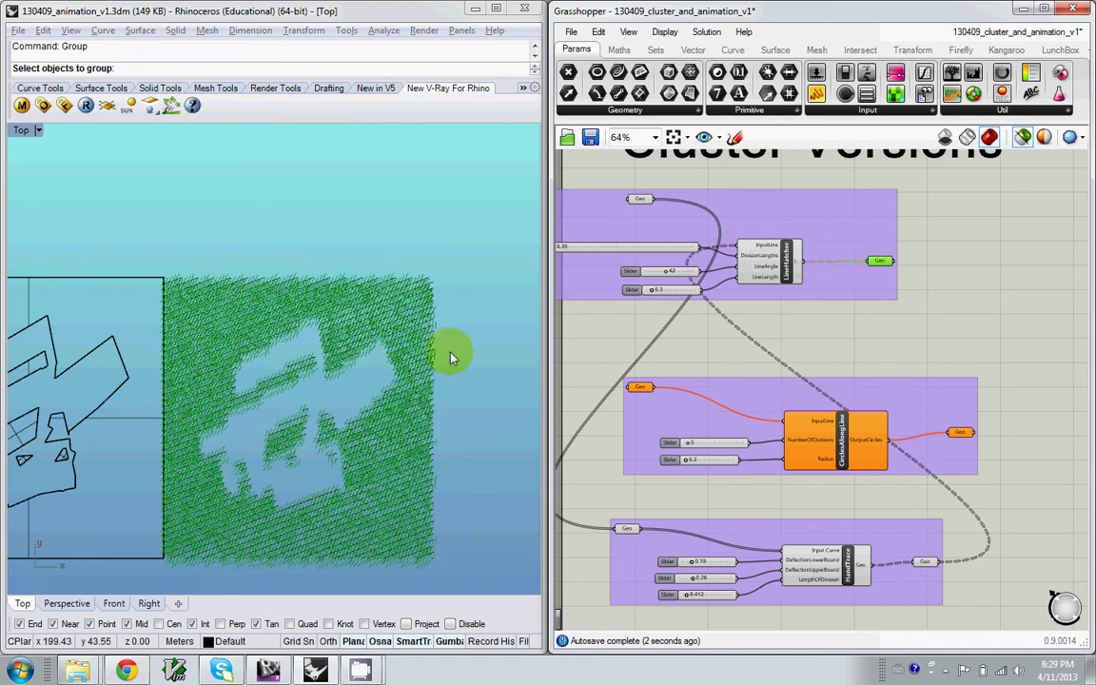
scroll(314, 388, "up", 6)
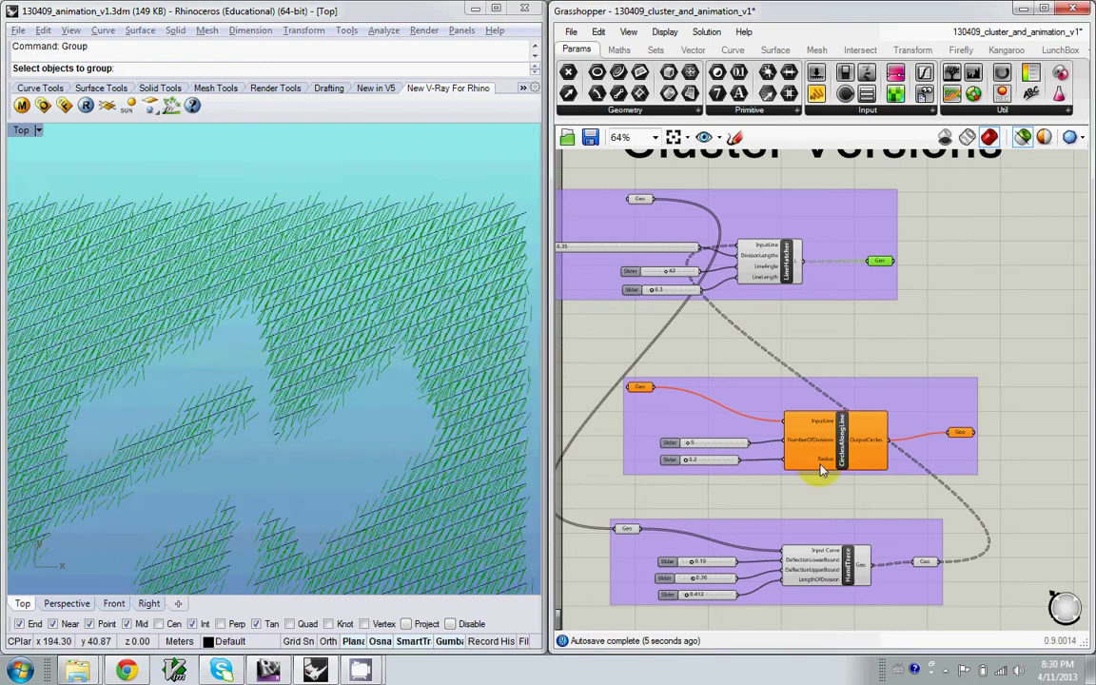
scroll(831, 403, "down", 4)
scroll(844, 428, "up", 5)
Set the LineHatcher cluster's DivisionLengths to 0.28.
right_click_drag(814, 391, 832, 540)
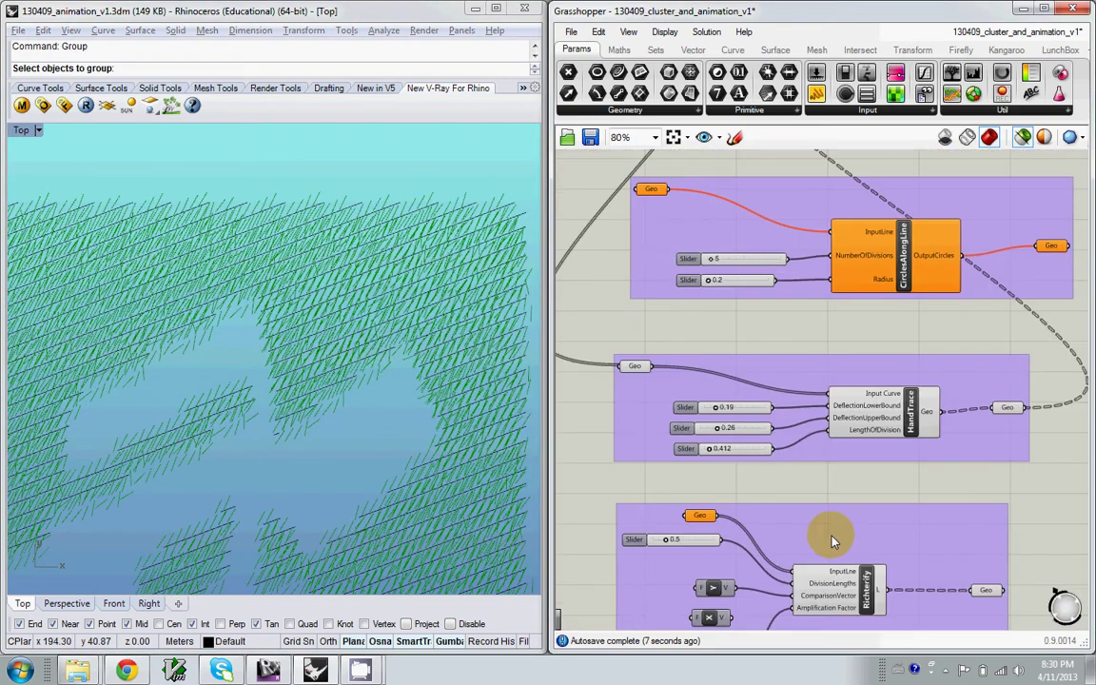
right_click_drag(662, 296, 670, 419)
right_click_drag(716, 349, 736, 494)
right_click_drag(518, 358, 497, 364)
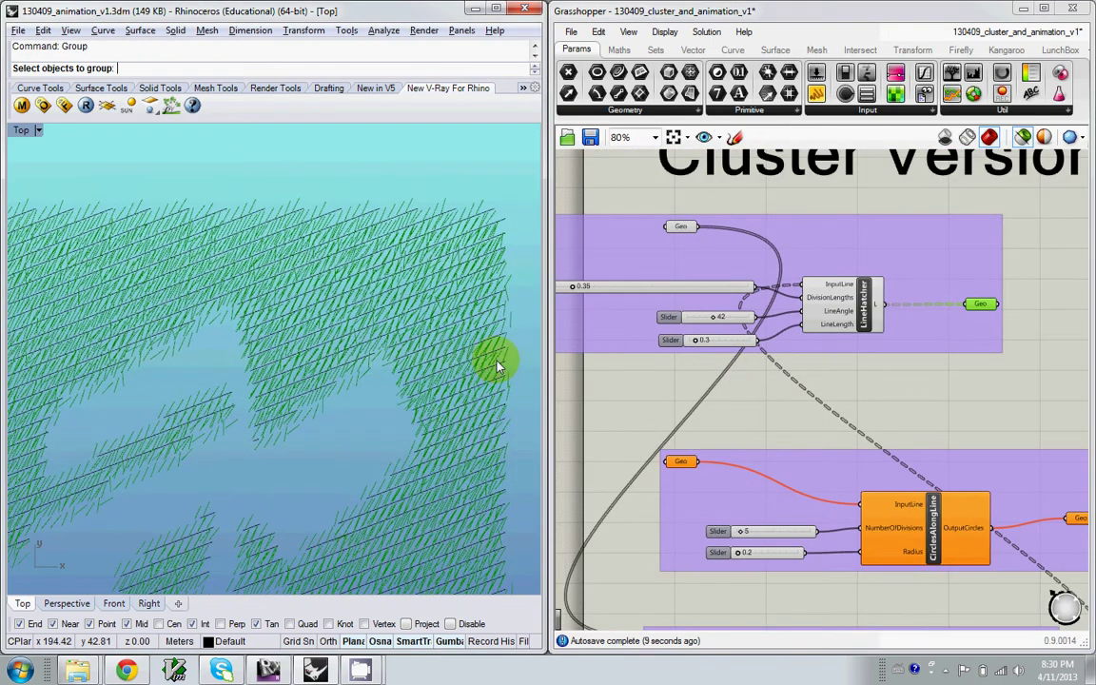
scroll(496, 364, "up", 3)
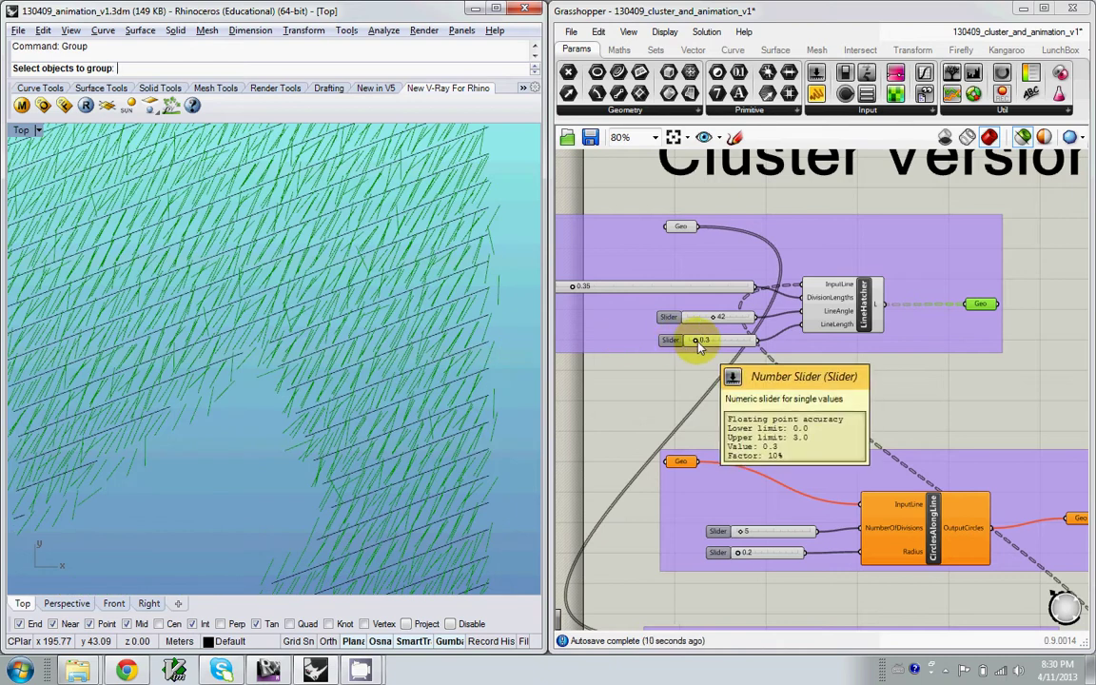
scroll(698, 331, "up", 5)
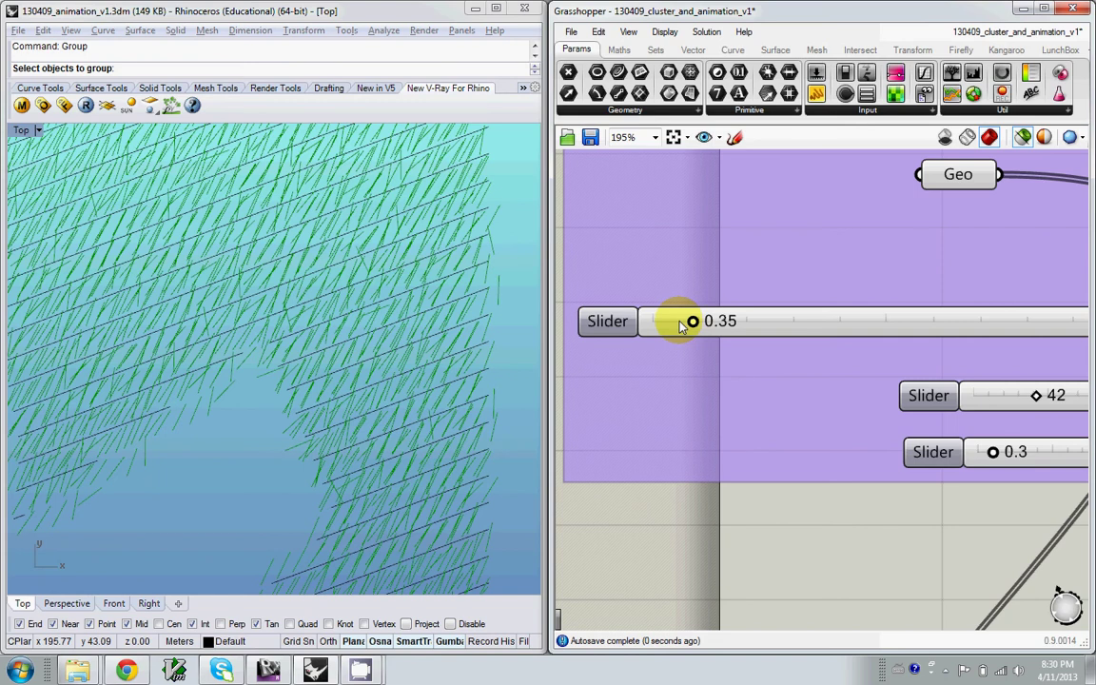
left_click_drag(681, 325, 679, 326)
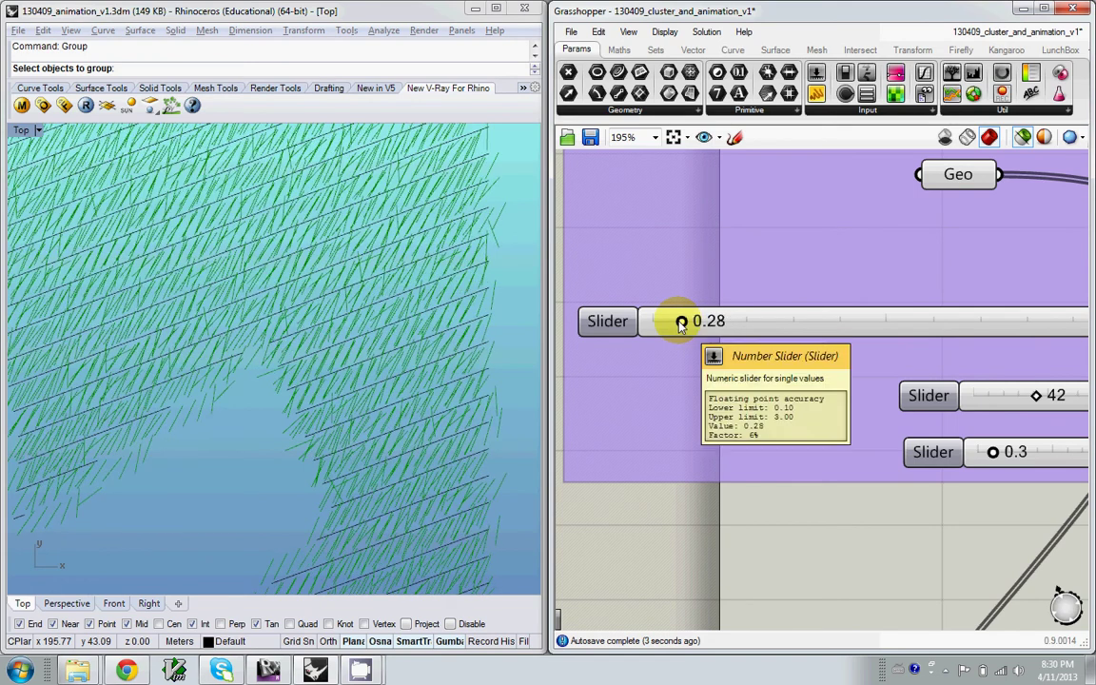
Examine the density of the hatch built on the hand-traced lines, both up close and across the whole square.
scroll(323, 352, "down", 5)
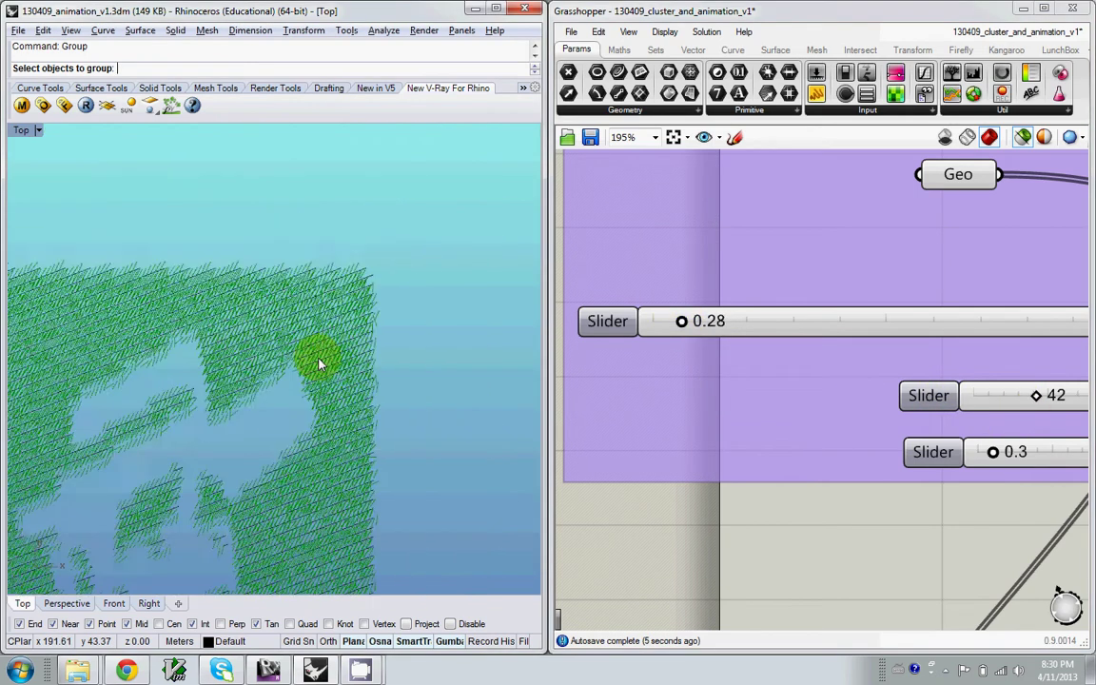
scroll(282, 386, "up", 8)
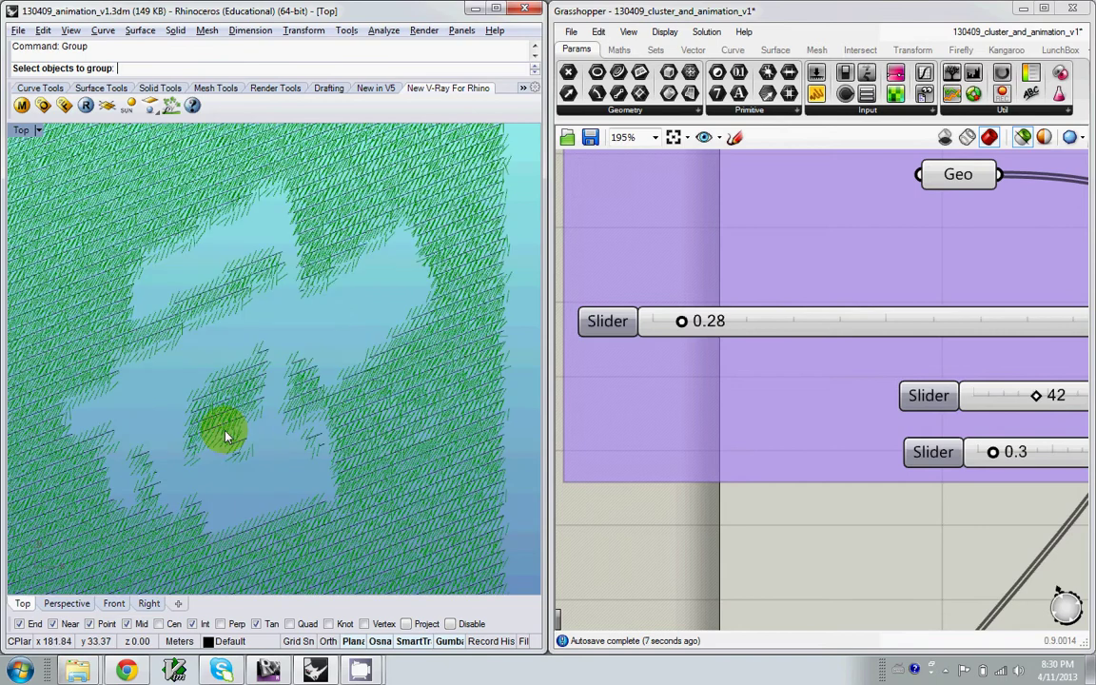
scroll(226, 436, "down", 6)
right_click_drag(737, 376, 667, 355)
right_click_drag(777, 409, 741, 375)
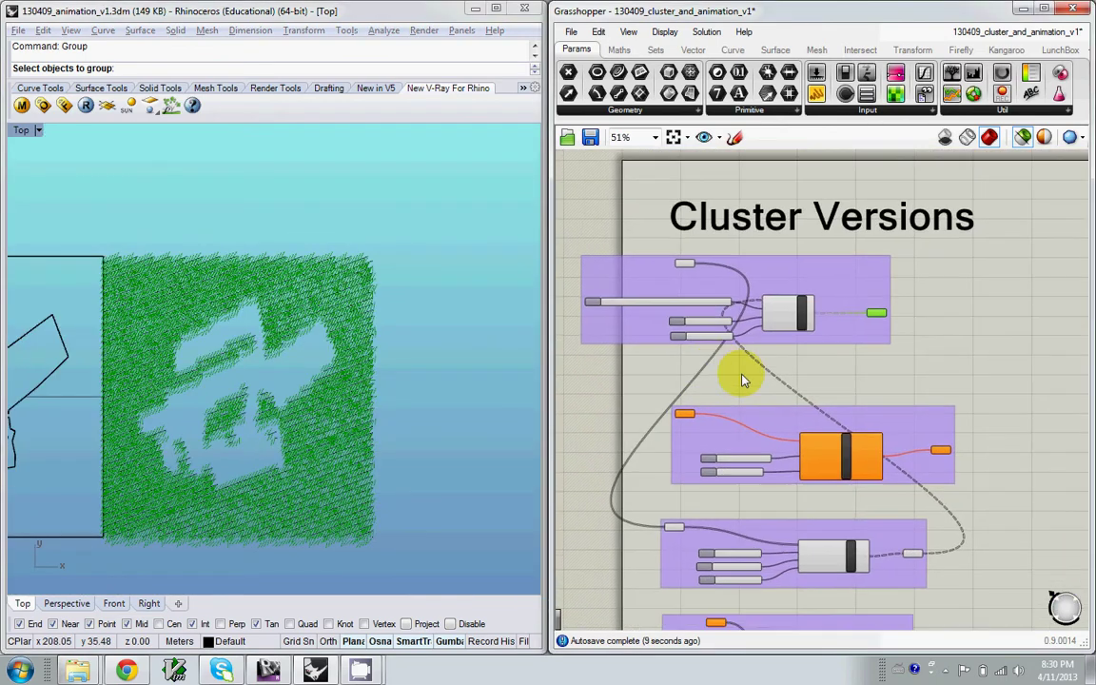
scroll(741, 375, "up", 2)
right_click_drag(372, 401, 369, 373)
scroll(369, 373, "down", 2)
scroll(283, 389, "up", 6)
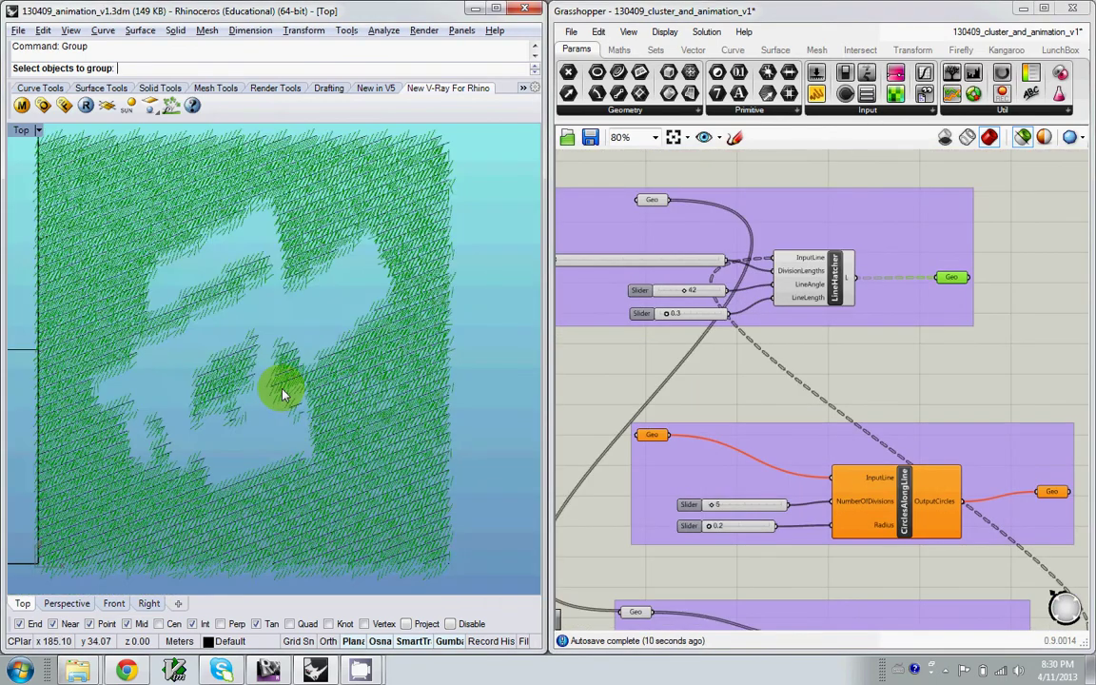
scroll(283, 389, "down", 2)
scroll(808, 323, "down", 3)
right_click_drag(911, 450, 824, 519)
scroll(835, 402, "up", 4)
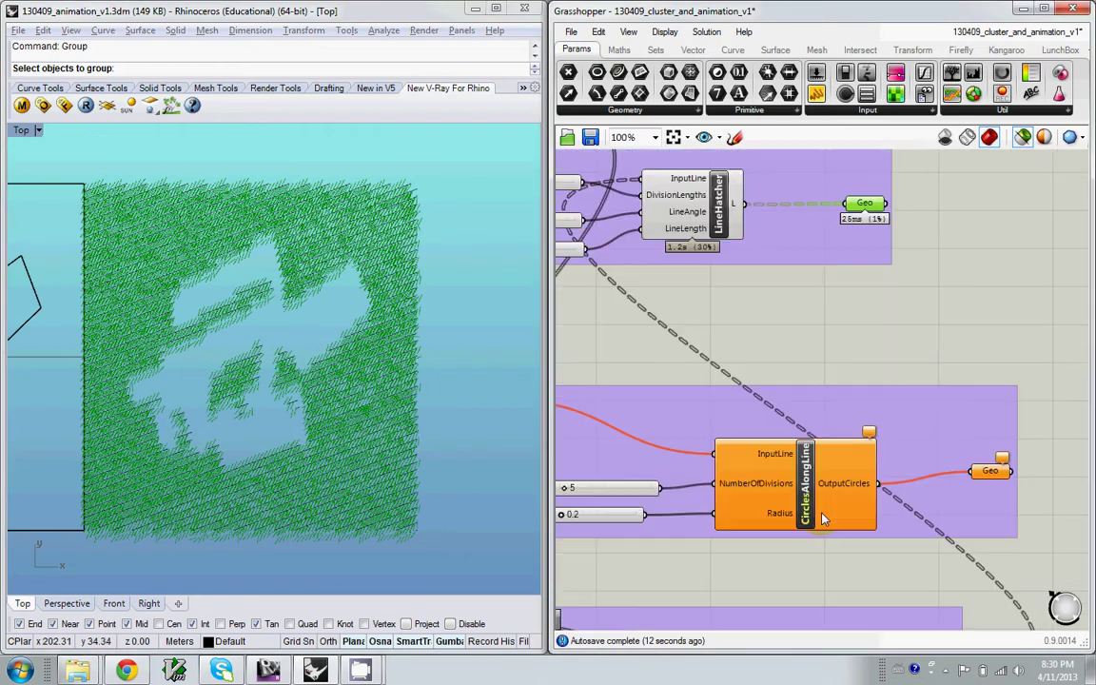
right_click_drag(811, 339, 815, 421)
Try to bake the LineHatcher and HandTrace output geometry together.
left_click(906, 272)
left_click(874, 287)
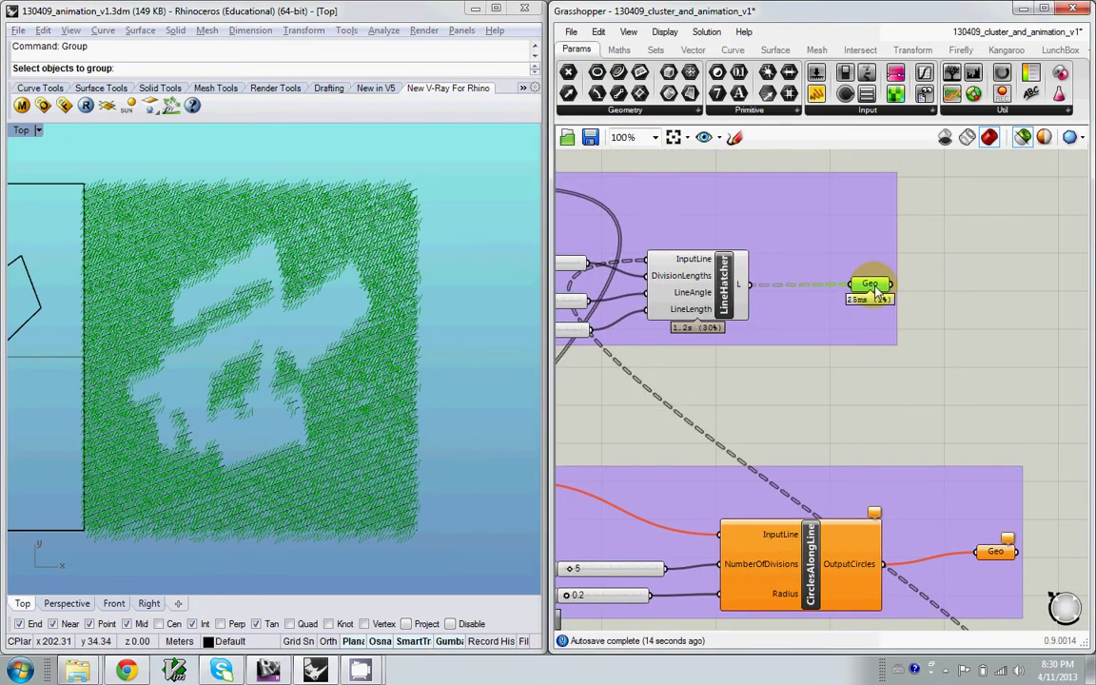
right_click_drag(801, 373, 813, 282)
right_click_drag(949, 457, 917, 325)
scroll(916, 326, "down", 2)
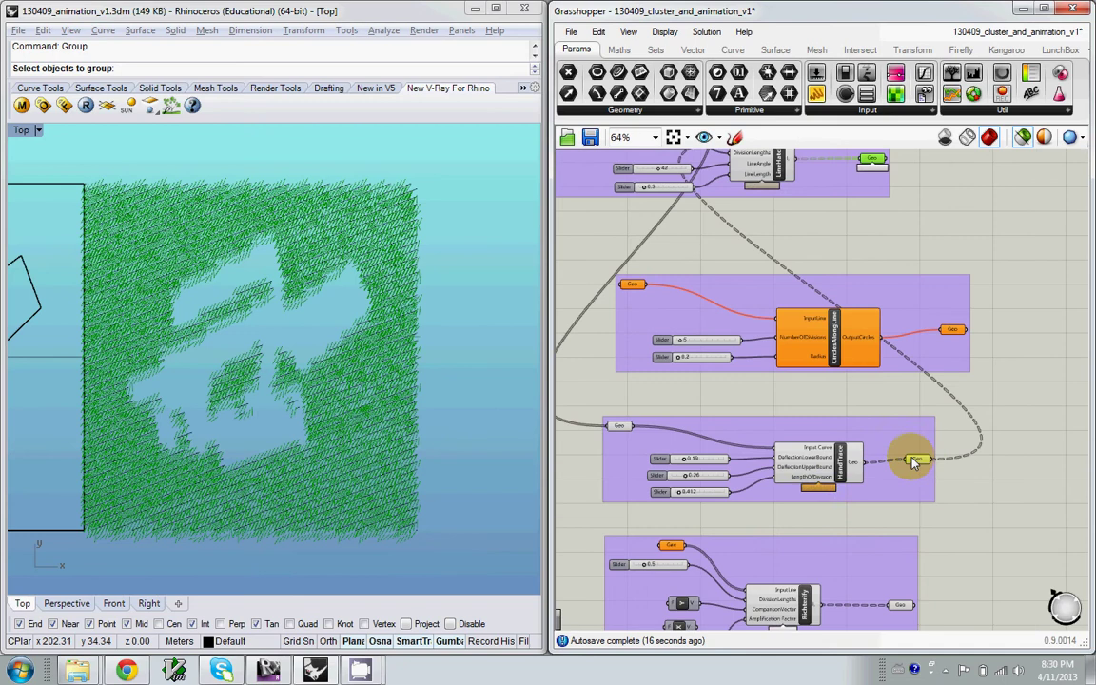
left_click(913, 459, "shift")
scroll(321, 344, "up", 4)
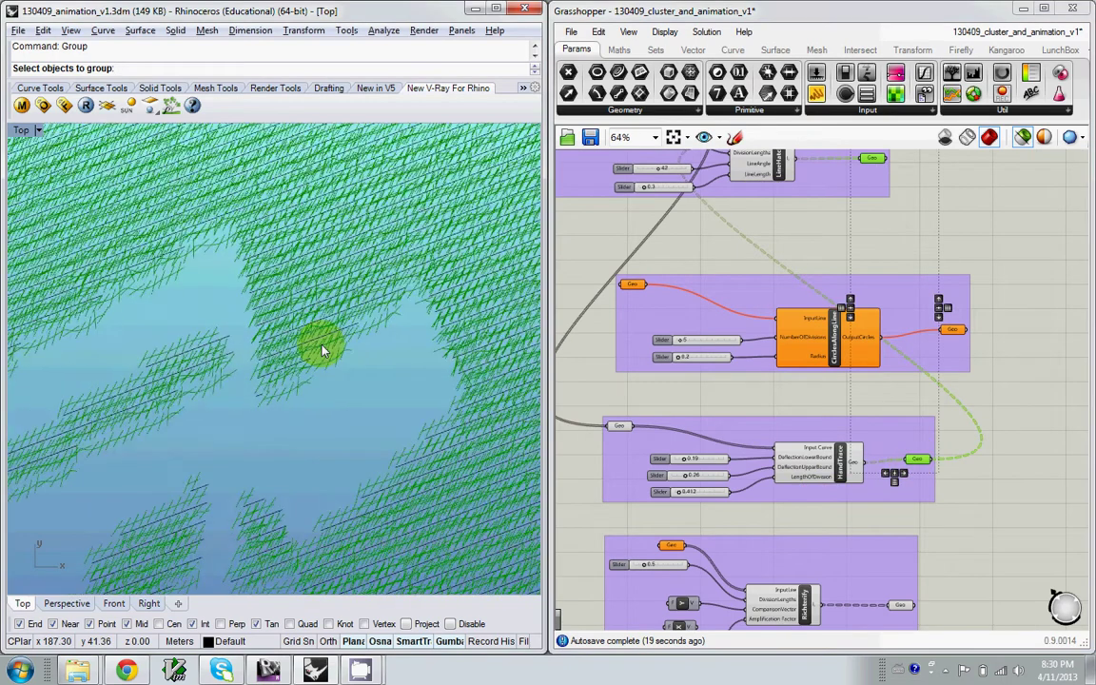
scroll(409, 328, "down", 1)
scroll(511, 364, "down", 2)
right_click_drag(758, 252, 660, 330)
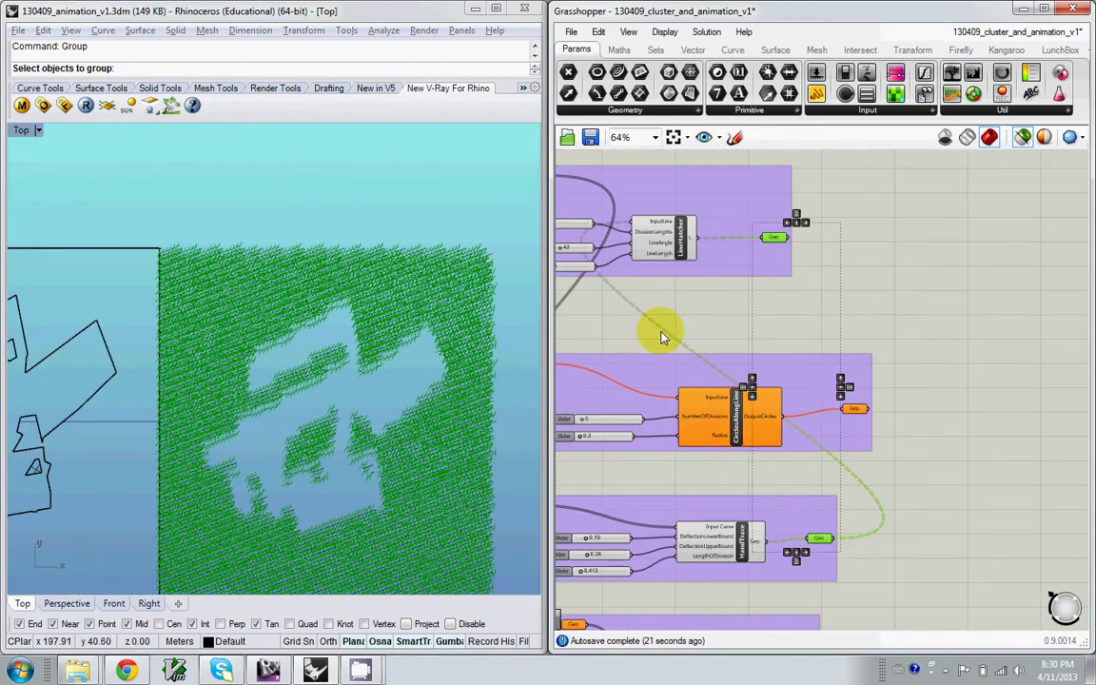
middle_click(761, 306)
left_click(712, 304)
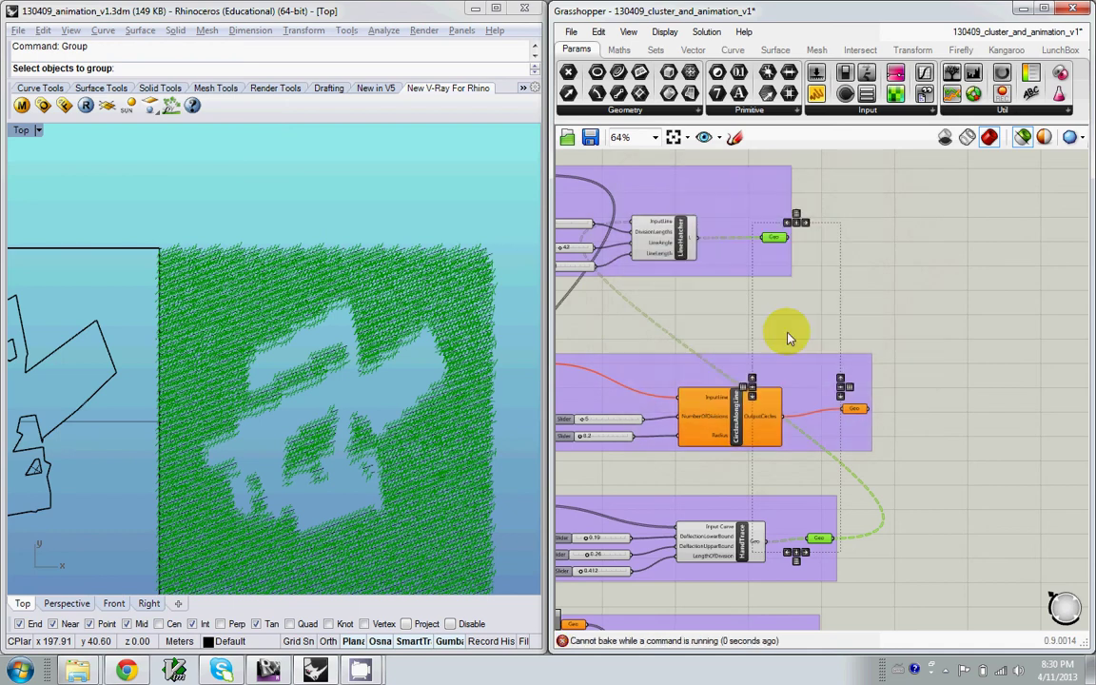
End the pending Group command in Rhino and select the slanted contour curves in the hatched square.
scroll(440, 200, "down", 6)
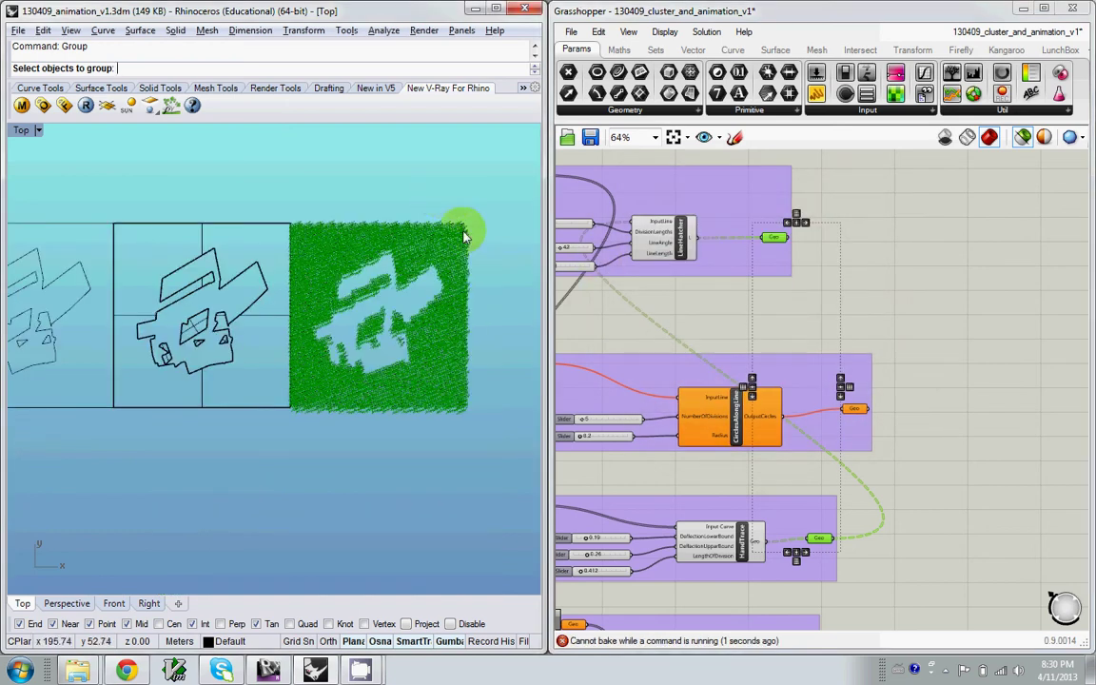
left_click(420, 368)
key("Return")
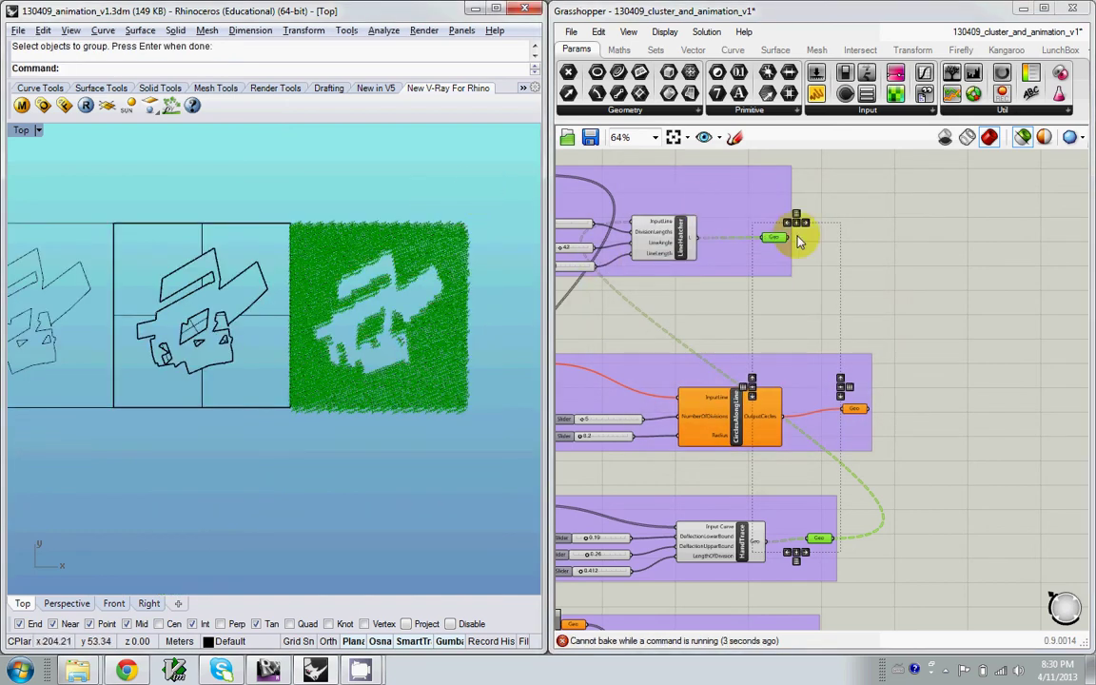
left_click(465, 237)
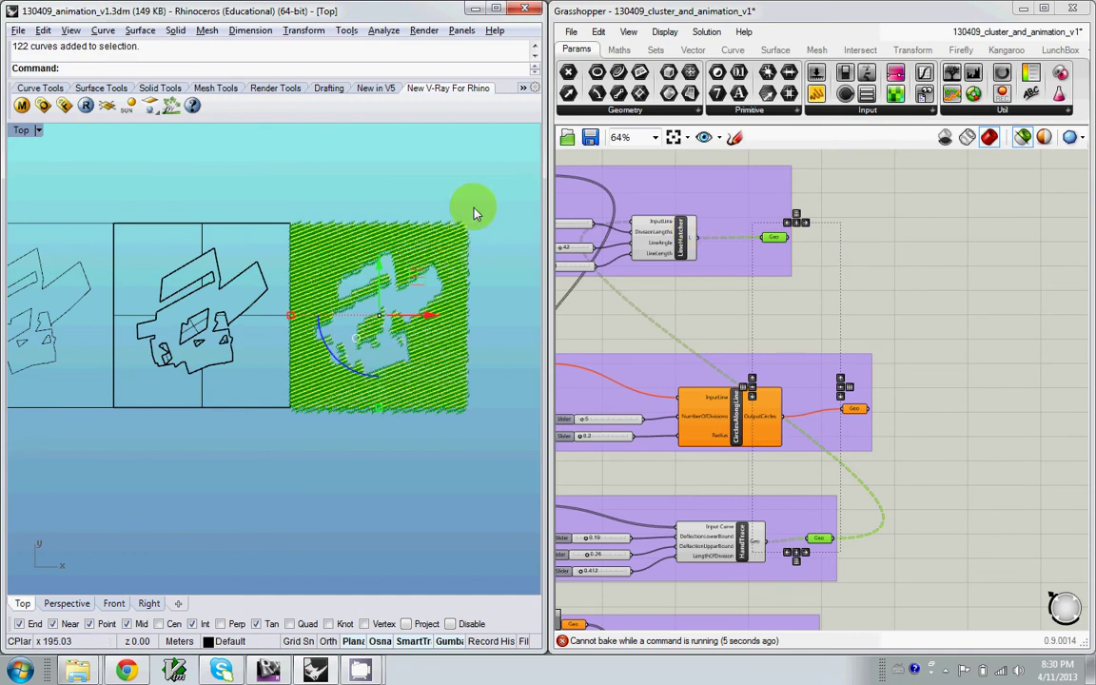
scroll(394, 285, "up", 8)
scroll(404, 338, "down", 6)
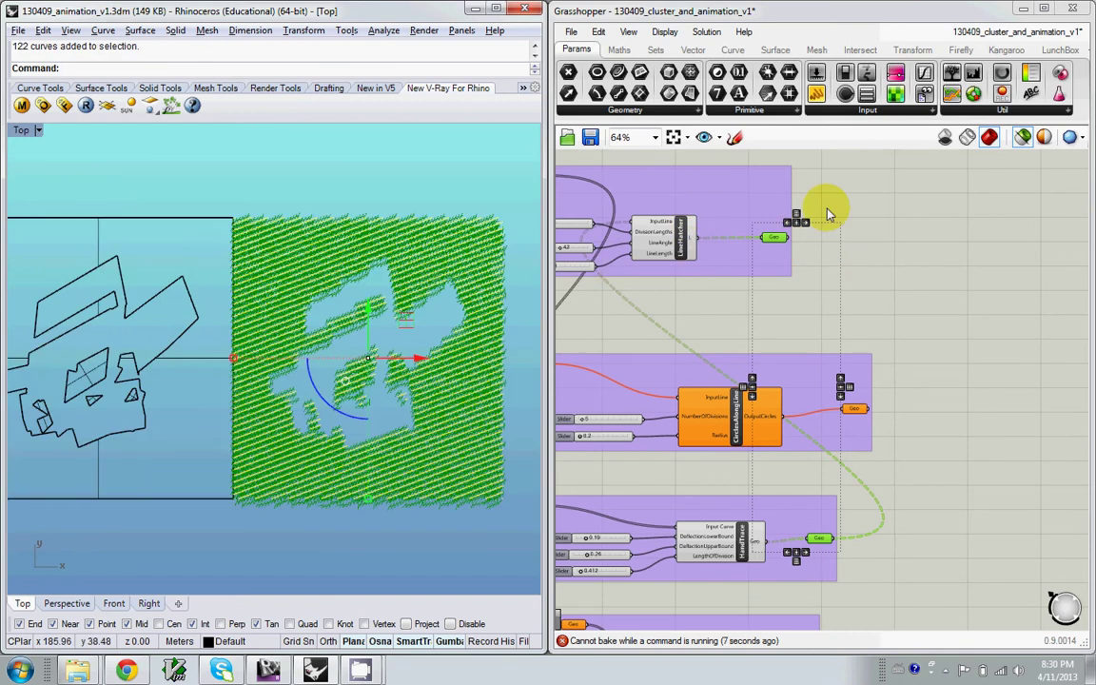
Shift the LineHatcher group closer to the CirclesAlongLine group and bake the LineHatcher and HandTrace output geometry together.
left_click(846, 217)
left_click_drag(759, 223, 832, 280)
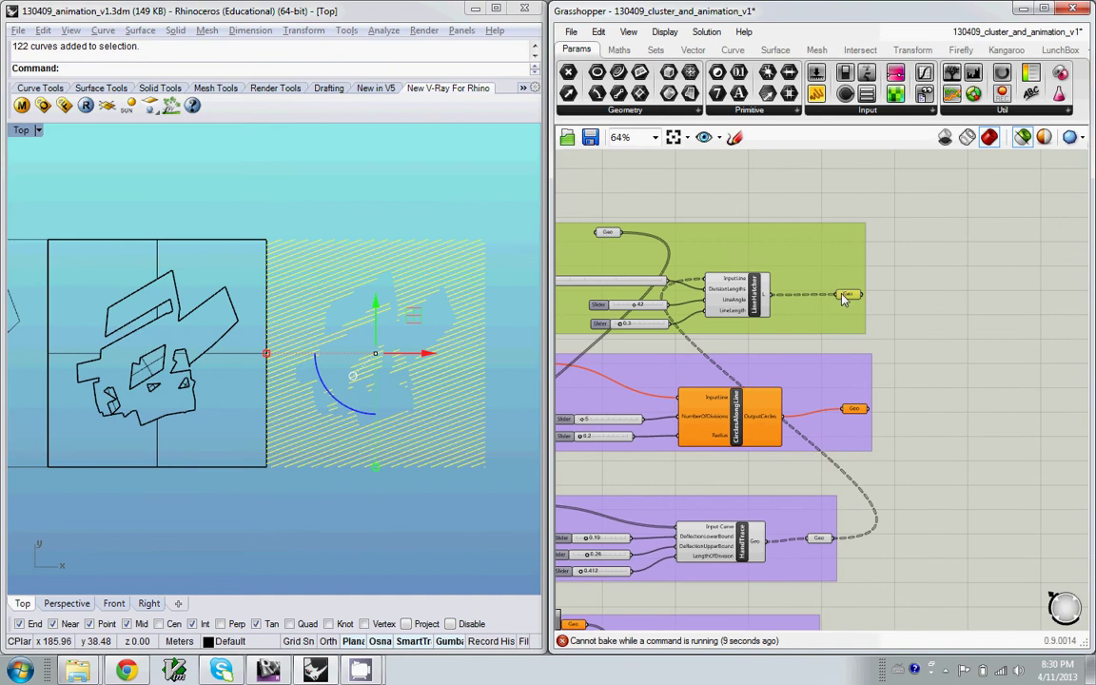
left_click(846, 294)
left_click(819, 538, "shift")
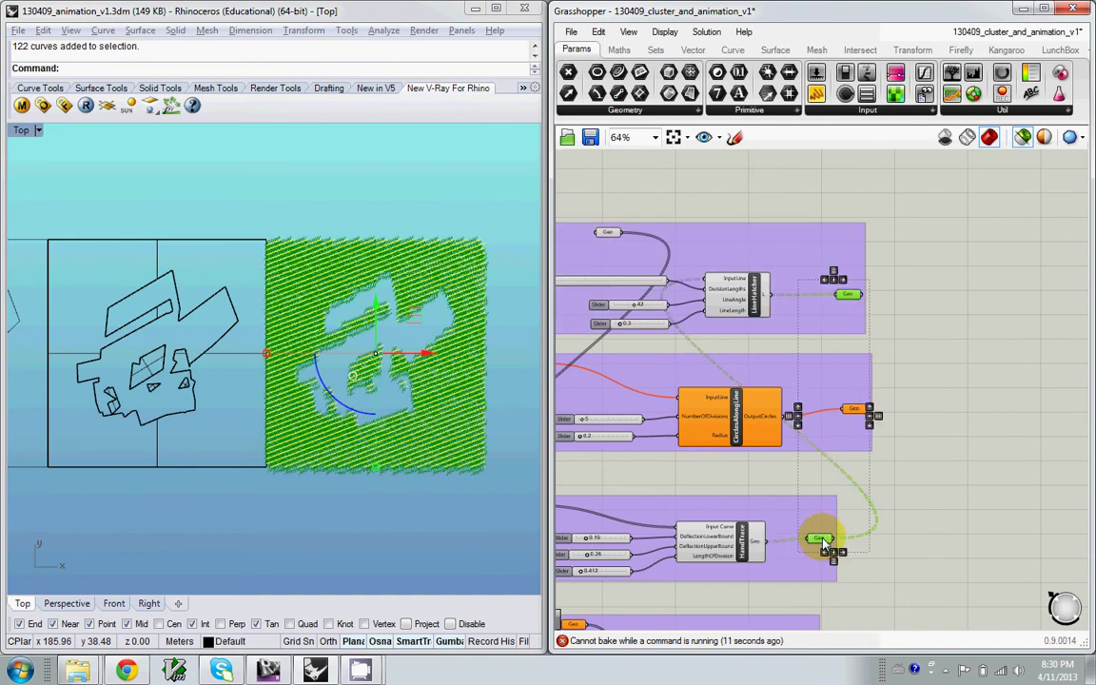
middle_click(819, 538)
left_click(852, 570)
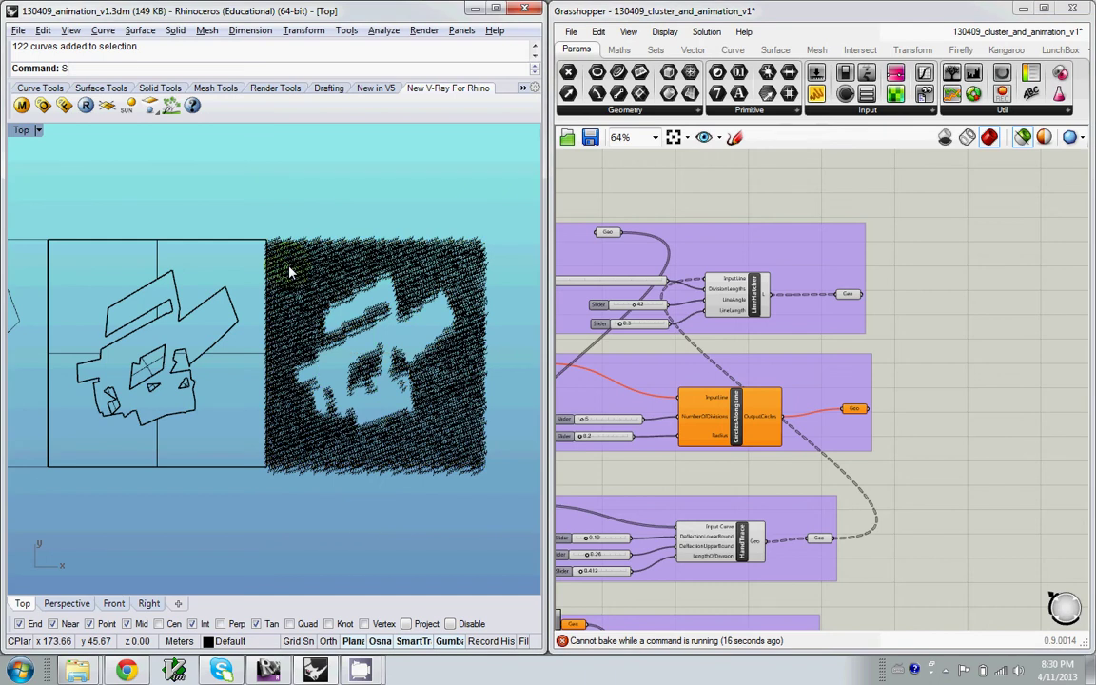
Select the newly baked curves and move them from their square's upper-left corner onto the frame containing the fragmented polygons.
key("Return")
scroll(267, 239, "up", 3)
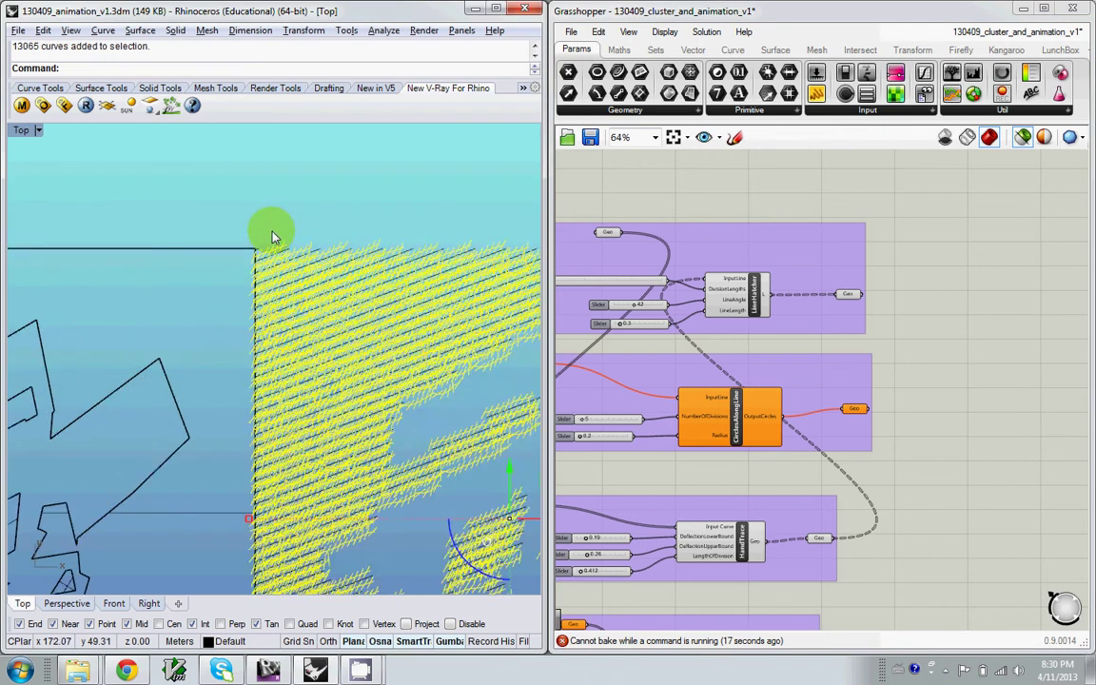
type("m")
key("Return")
right_click_drag(107, 244, 185, 244)
scroll(350, 248, "up", 4)
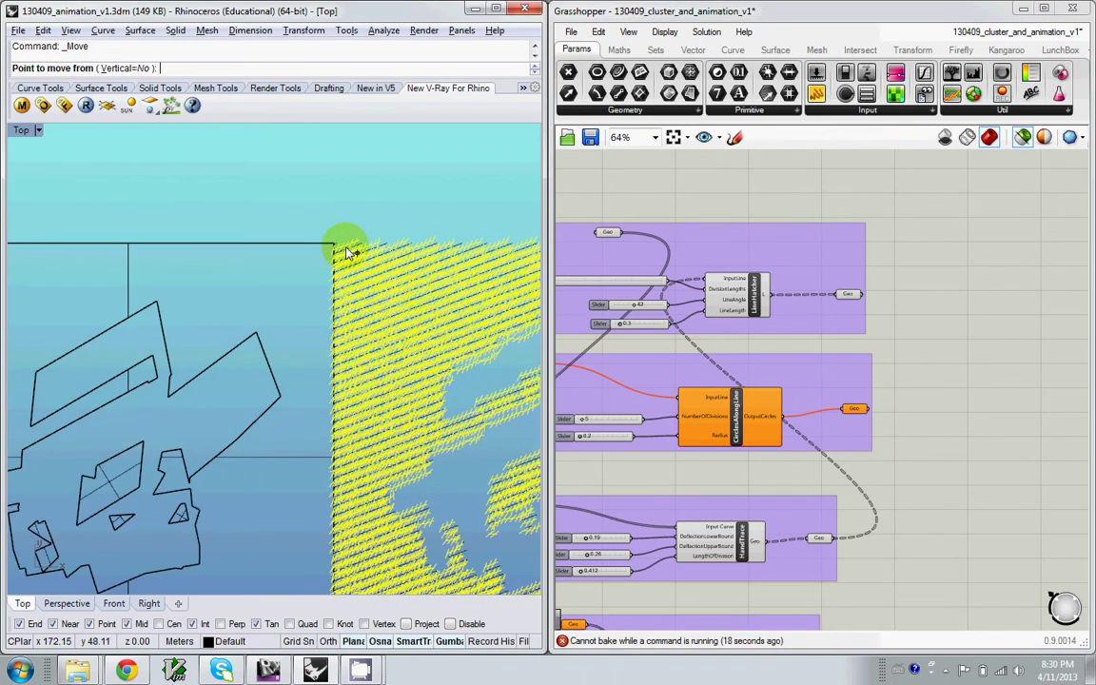
left_click(326, 242)
scroll(215, 270, "down", 6)
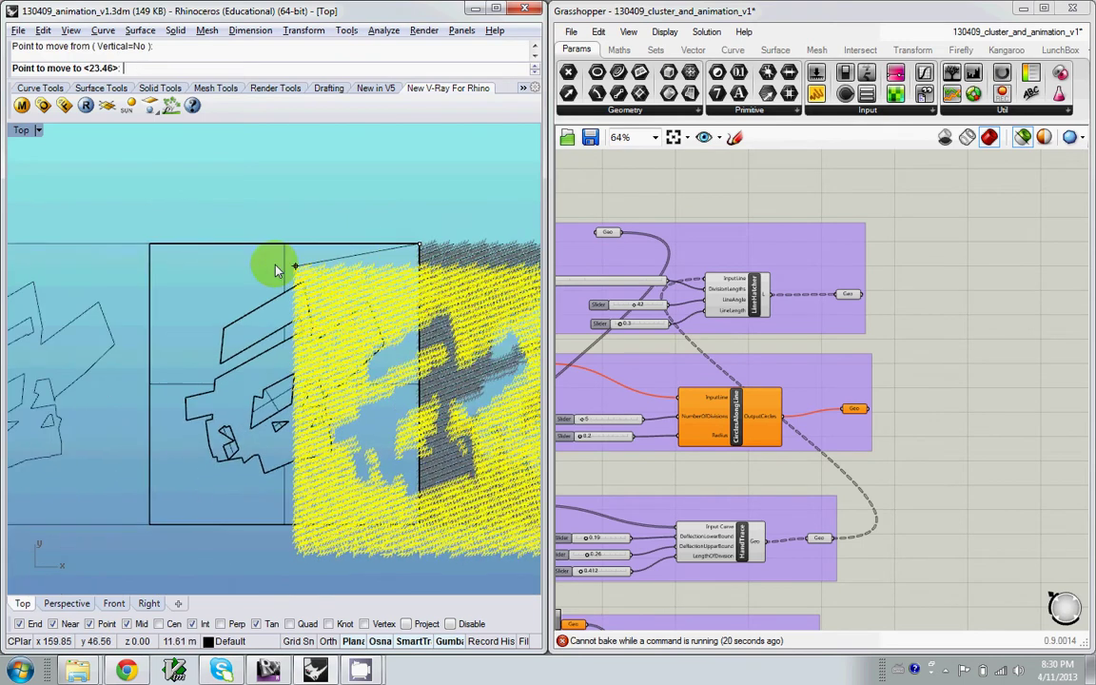
mouse_move(137, 243)
right_mouse_down()
mouse_move(293, 318)
mouse_move(186, 318)
right_mouse_up()
left_click(241, 345)
scroll(226, 347, "up", 5)
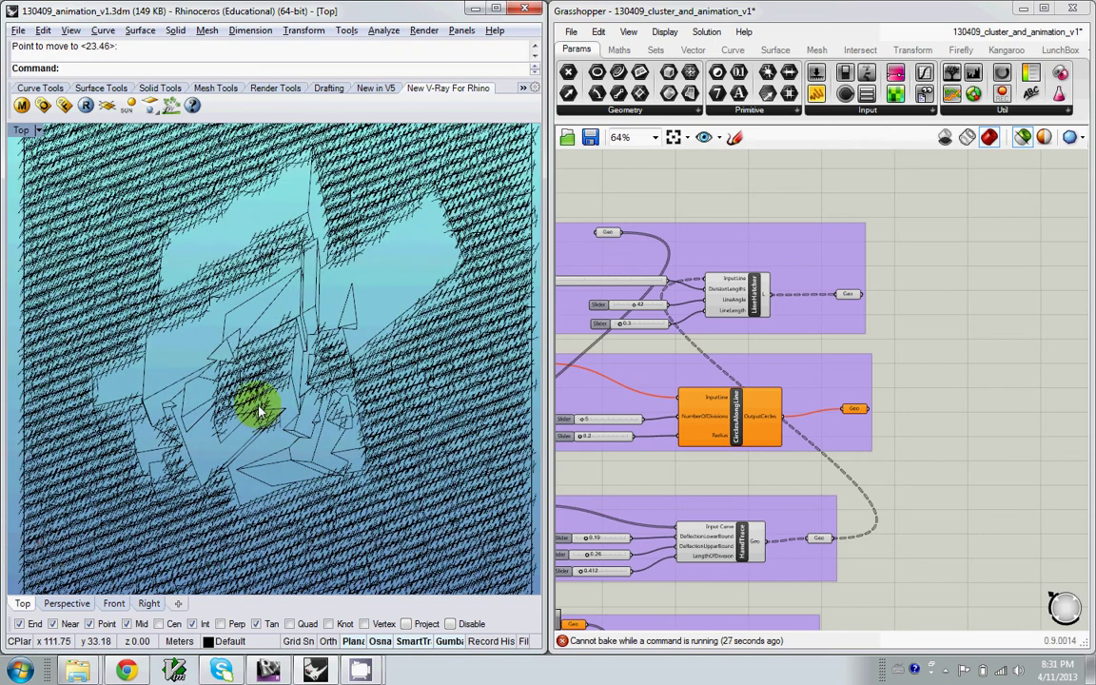
scroll(254, 395, "up", 3)
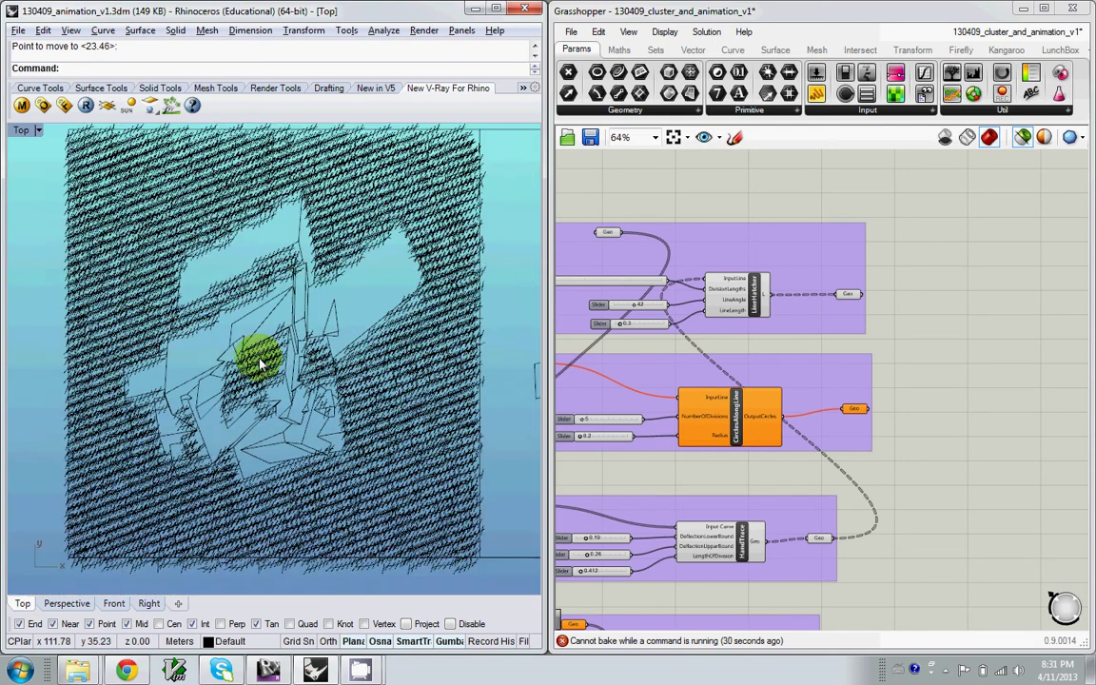
scroll(248, 375, "down", 2)
right_click_drag(240, 368, 243, 341)
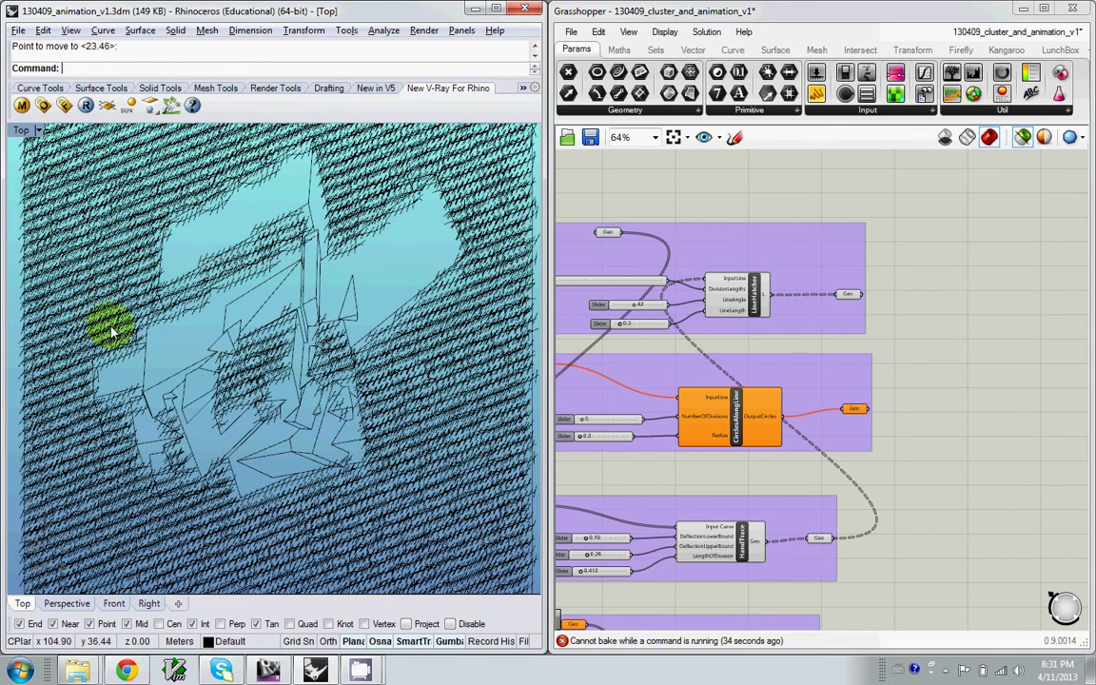
mouse_move(359, 670)
left_click(267, 499)
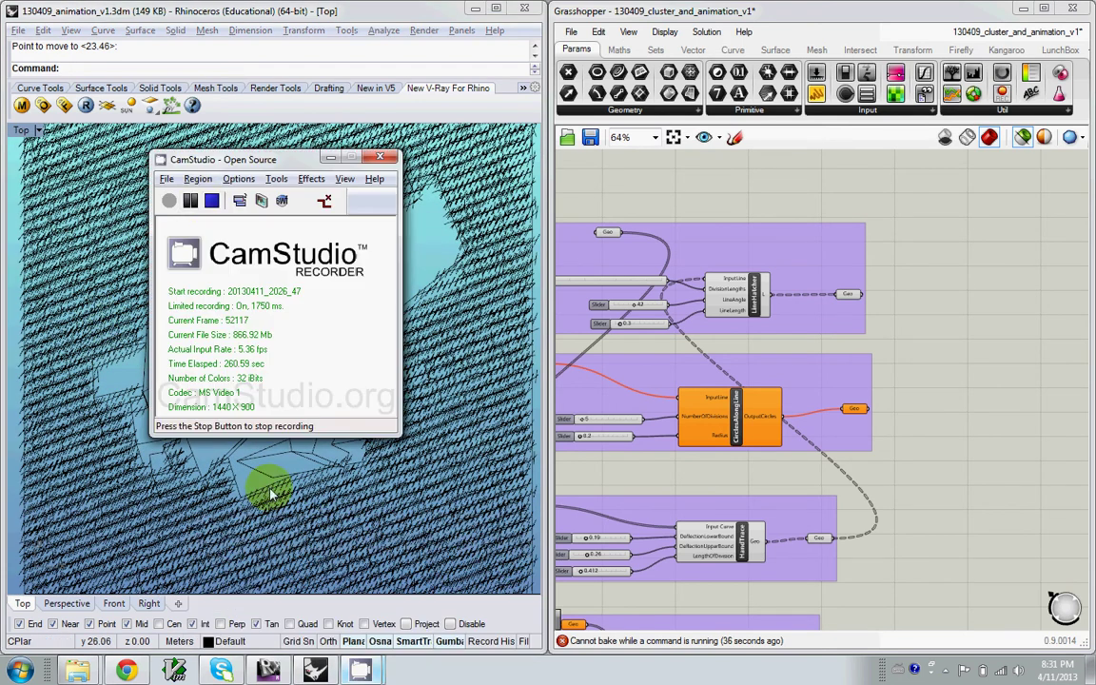
left_click(190, 201)
left_click(170, 201)
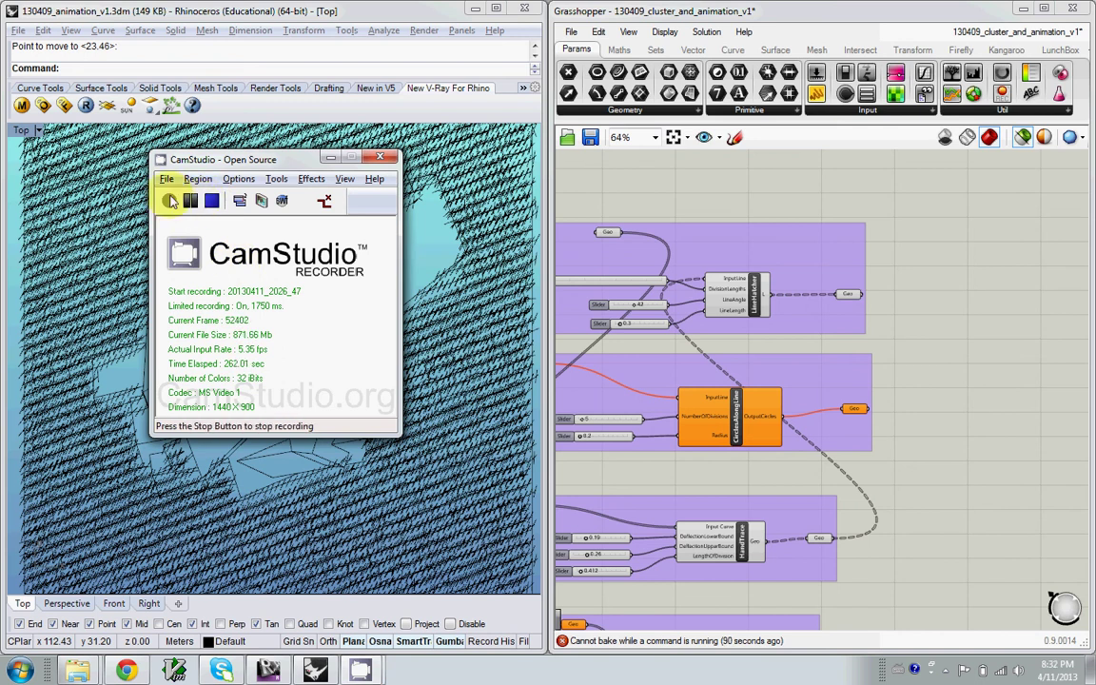
Return to the Rhino drawing and check the extent of the placed hatch by temporarily selecting everything in its square.
left_click(234, 4)
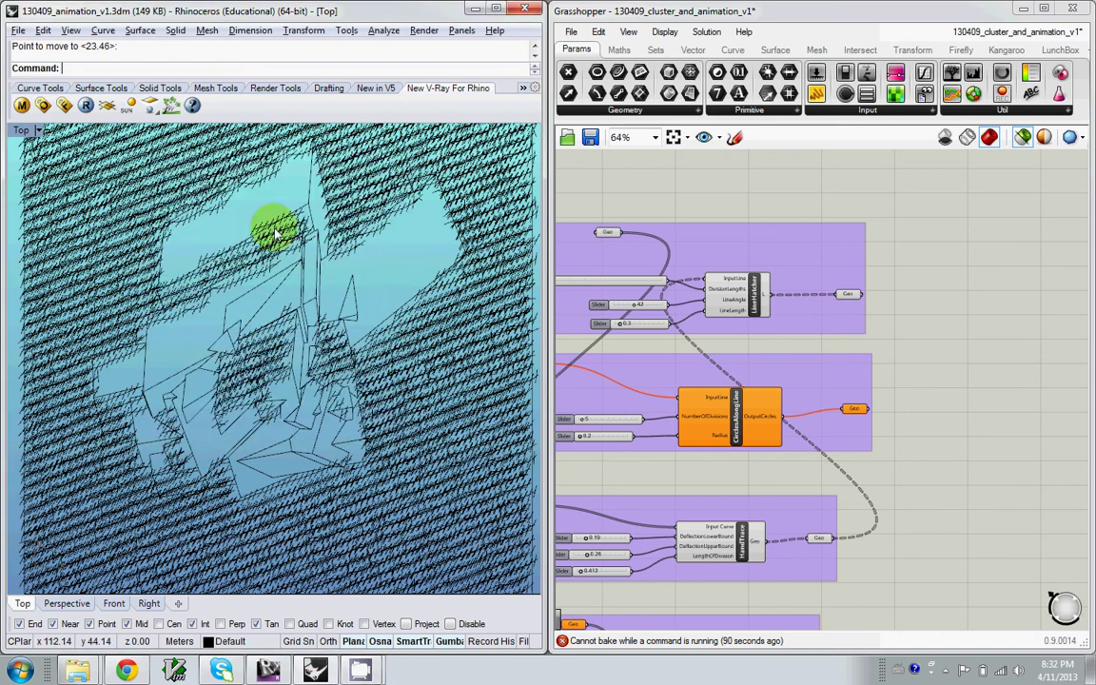
right_click_drag(285, 273, 267, 287)
scroll(265, 289, "down", 6)
scroll(271, 307, "up", 4)
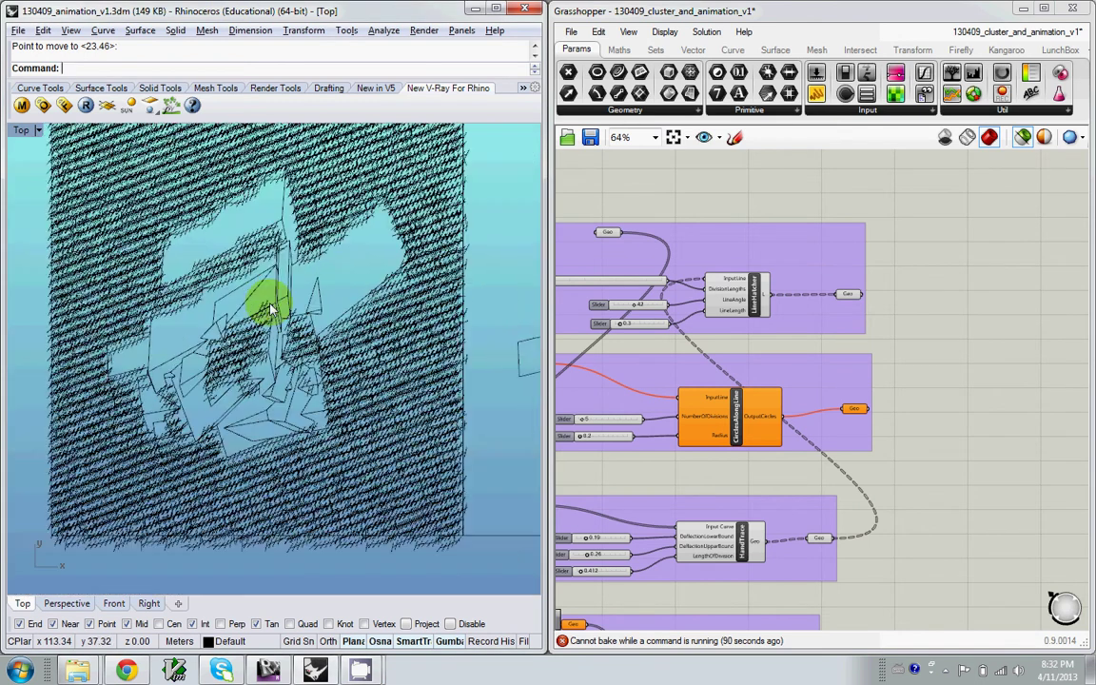
scroll(271, 307, "down", 3)
left_click_drag(110, 205, 391, 521)
scroll(252, 314, "up", 3)
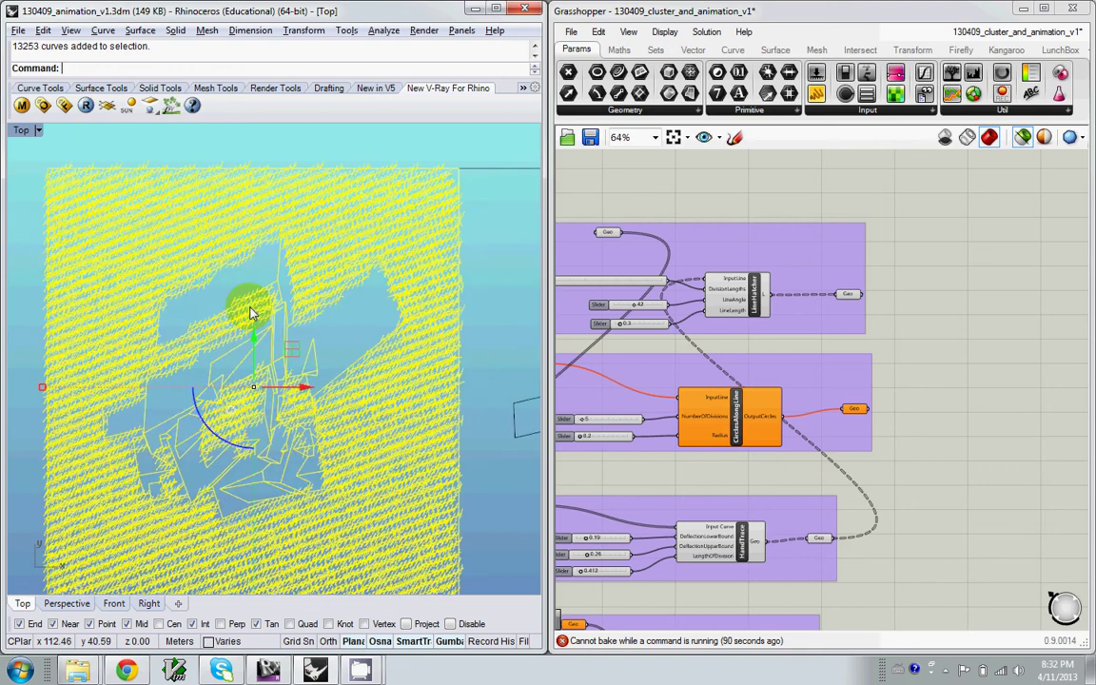
key("Escape")
Examine the sketchy hatch strokes up close along the frame's upper edge and around the polygons, as well as the whole square.
right_click_drag(133, 259, 188, 330)
scroll(188, 330, "up", 5)
scroll(188, 330, "down", 5)
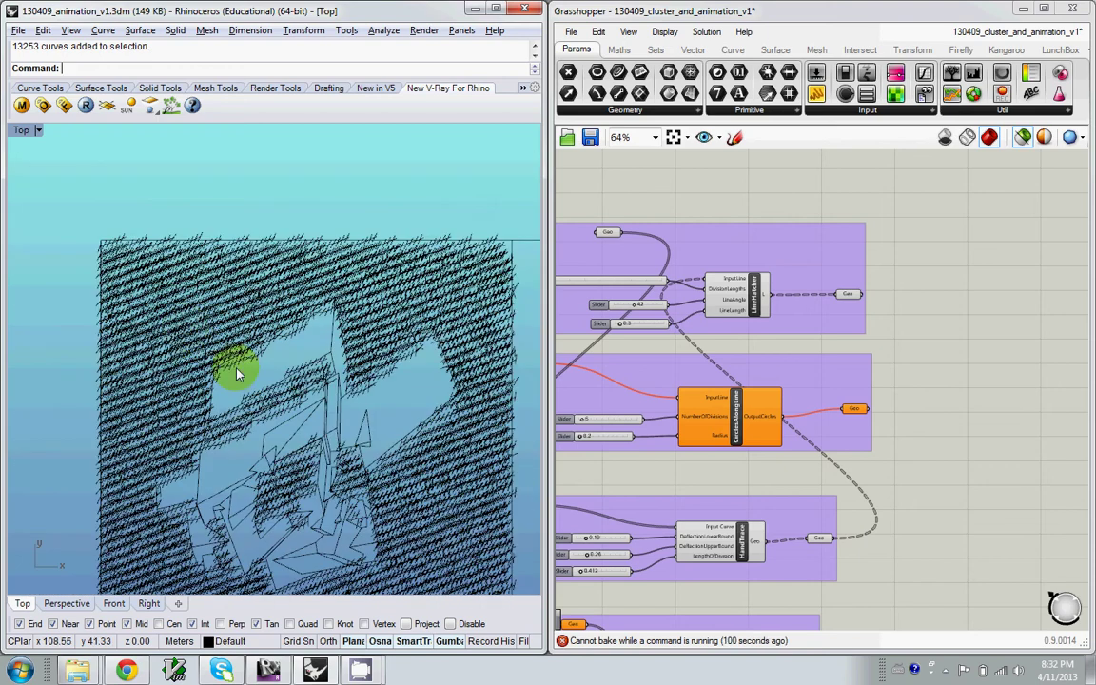
scroll(236, 369, "up", 8)
right_click_drag(115, 369, 147, 435)
scroll(146, 436, "down", 6)
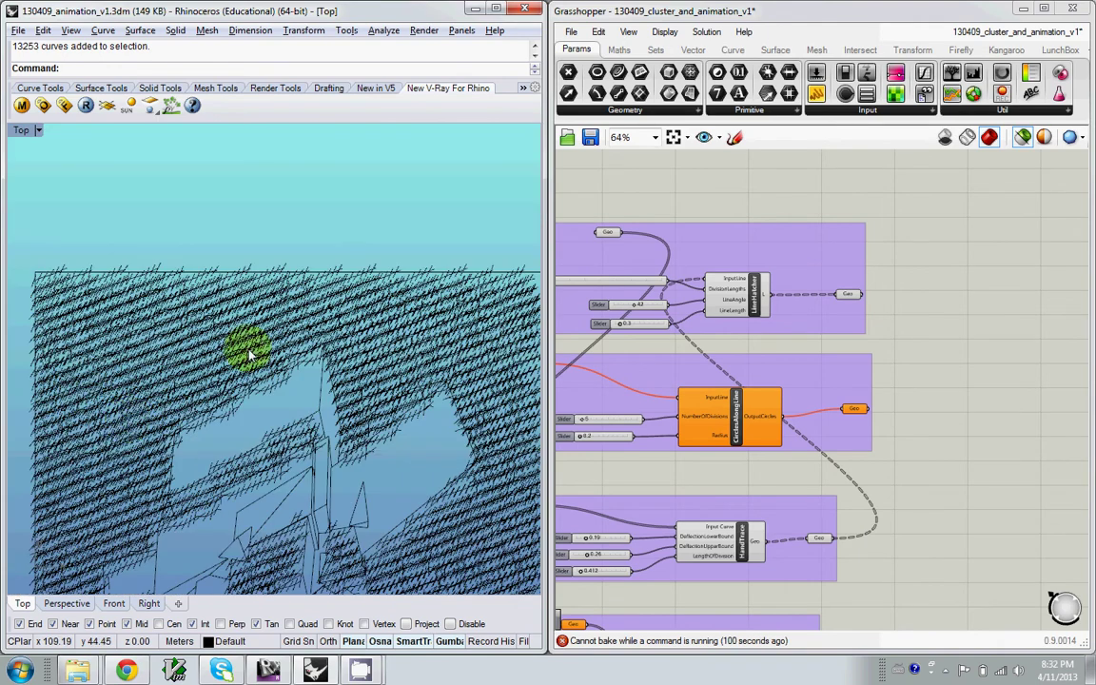
scroll(227, 410, "up", 4)
scroll(224, 410, "down", 4)
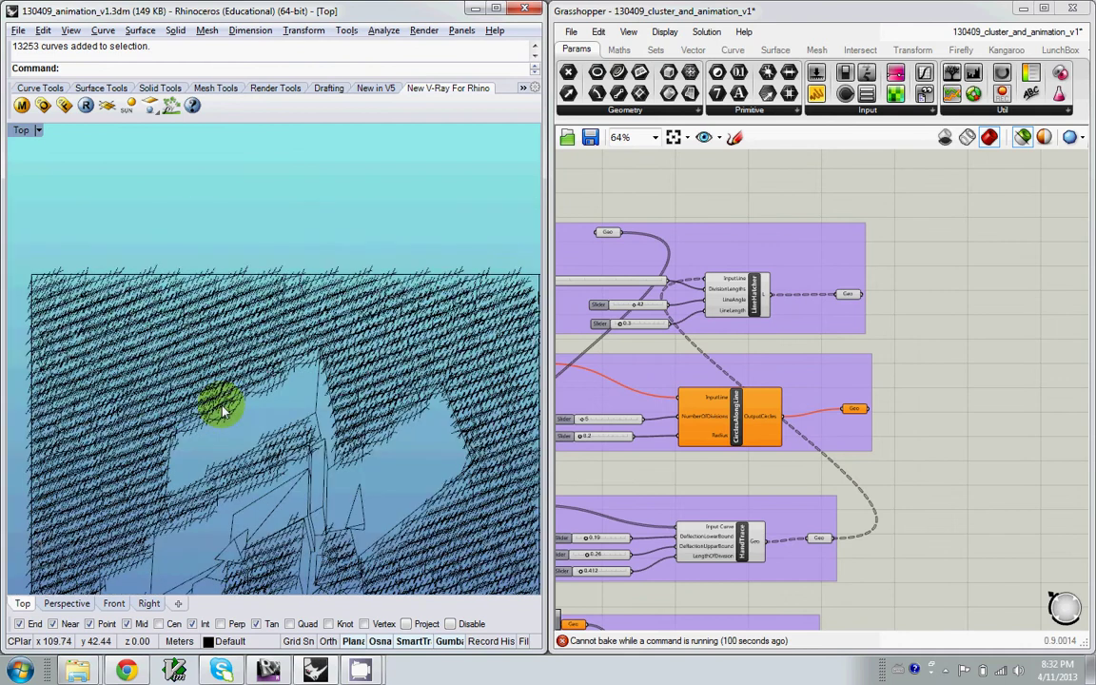
right_click_drag(193, 397, 217, 309)
right_click_drag(259, 407, 242, 325)
right_click_drag(313, 426, 319, 434)
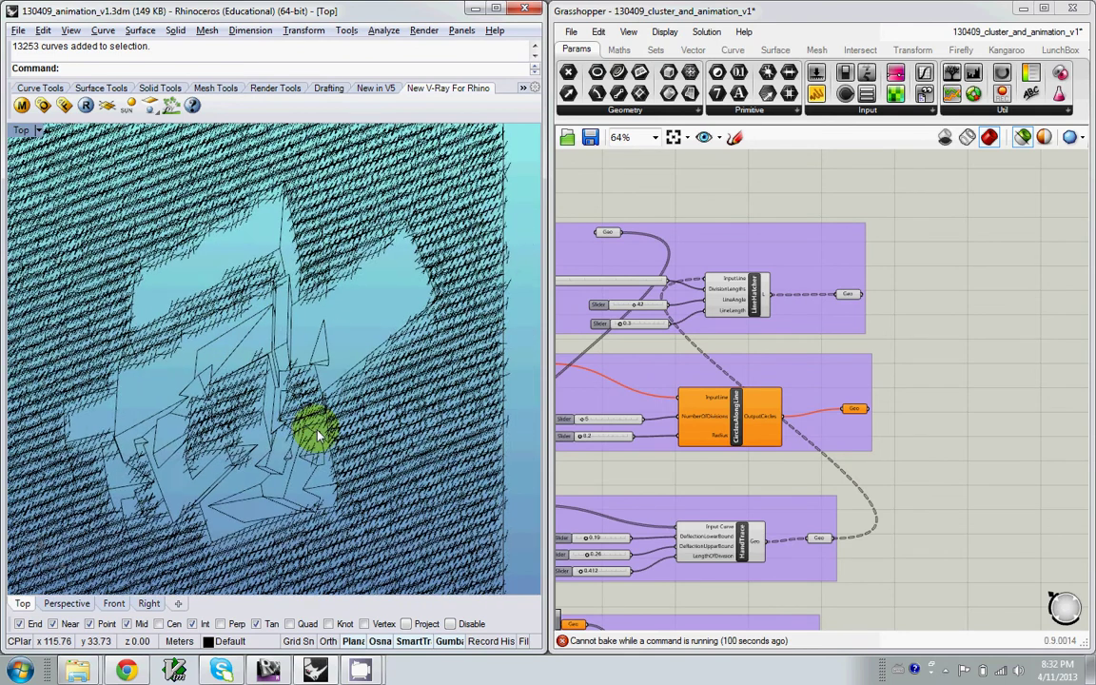
scroll(328, 423, "down", 3)
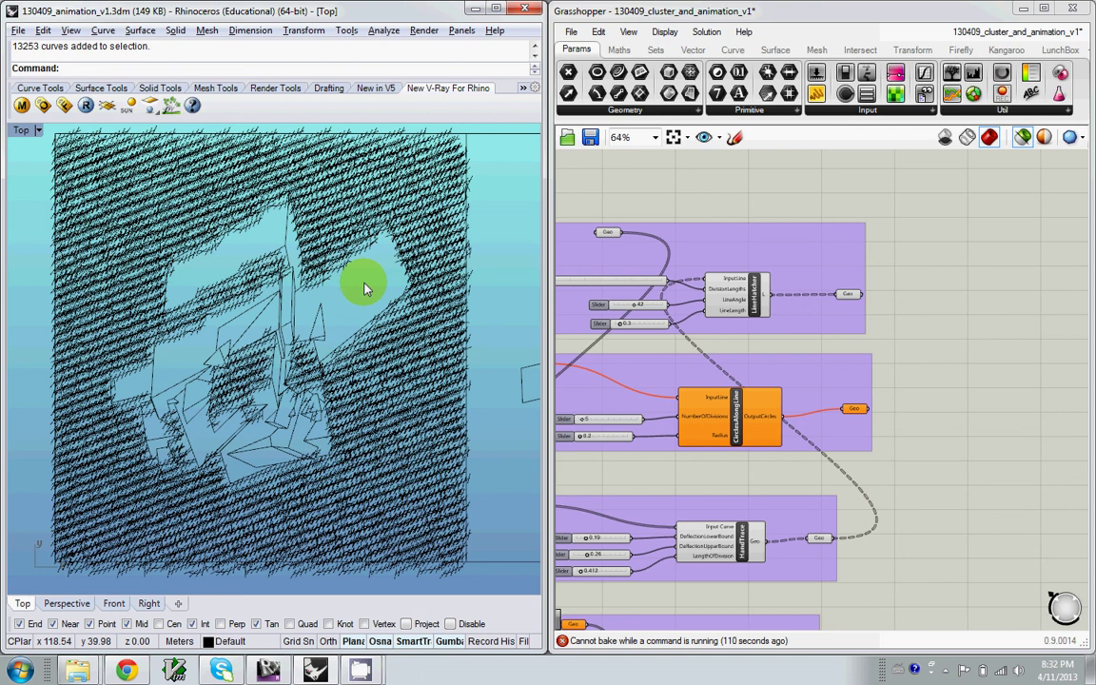
scroll(362, 306, "down", 2)
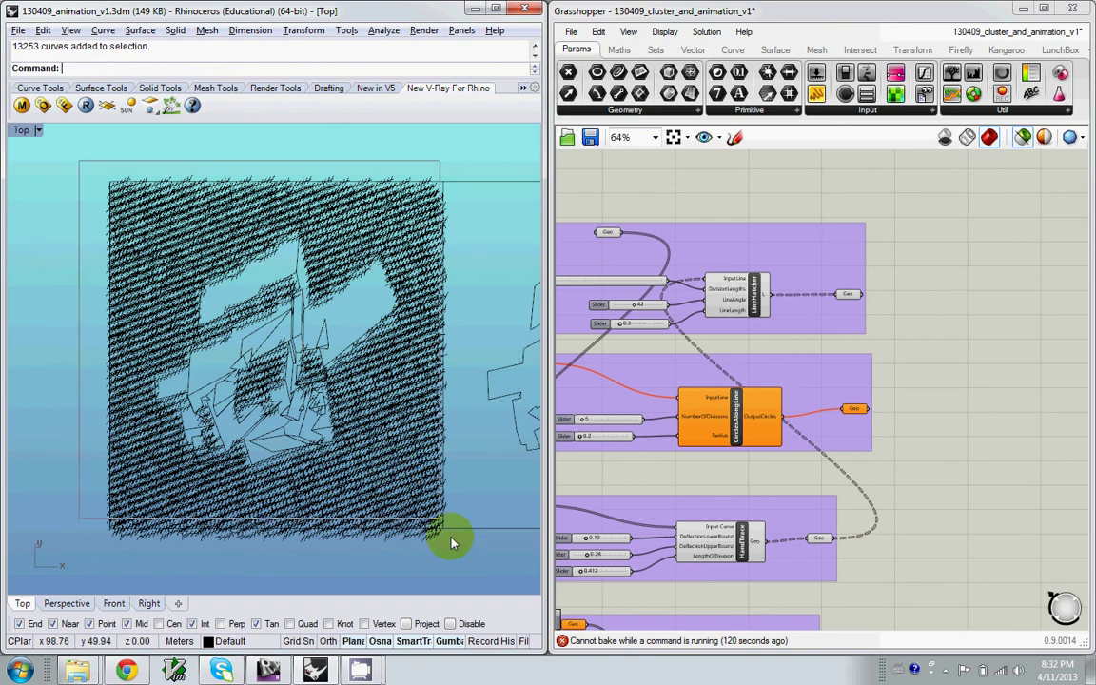
left_click_drag(451, 537, 455, 540)
key("Escape")
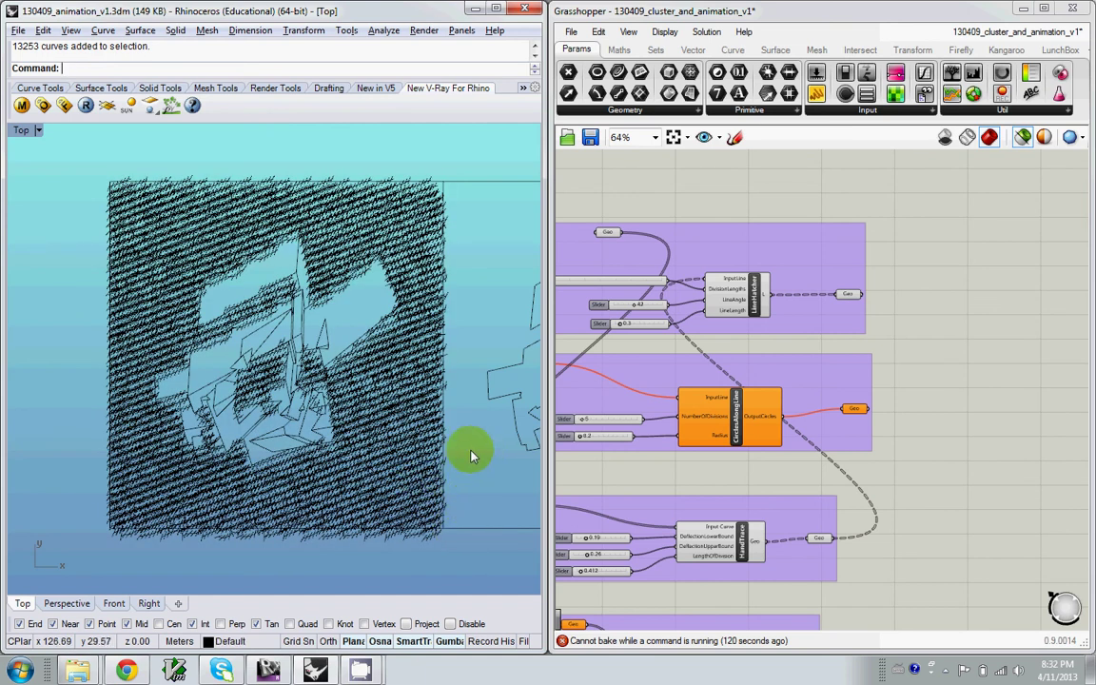
scroll(424, 442, "down", 3)
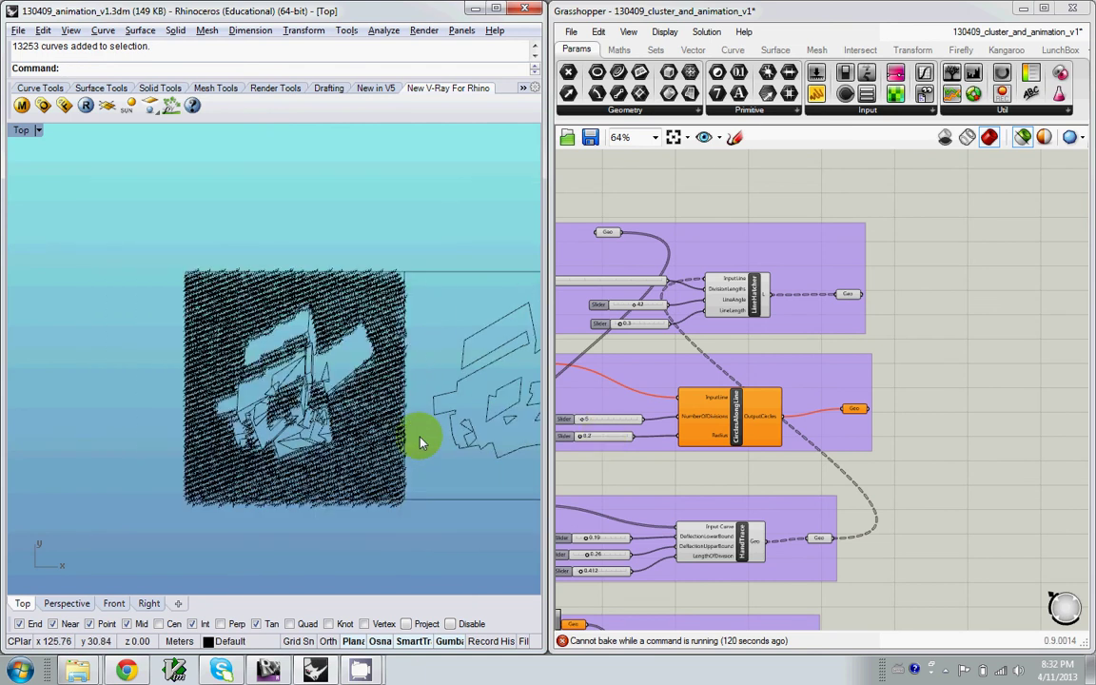